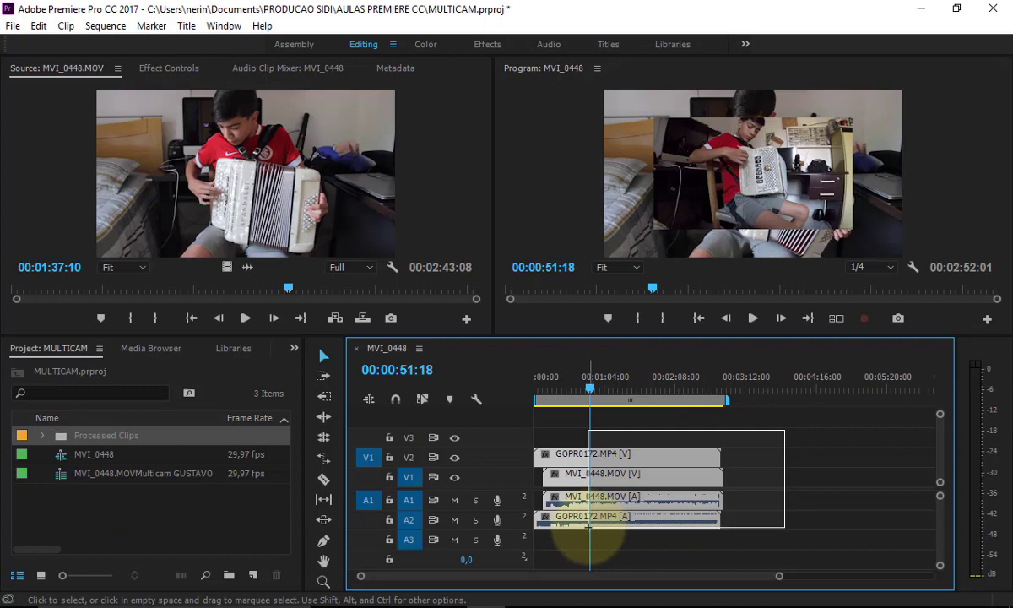
# Step: Clear all clips from the MVI_0448 timeline and place the multicam source sequence on V1/A1
pyautogui.moveTo(588, 526); pyautogui.dragTo(583, 520)
pyautogui.press('Delete')
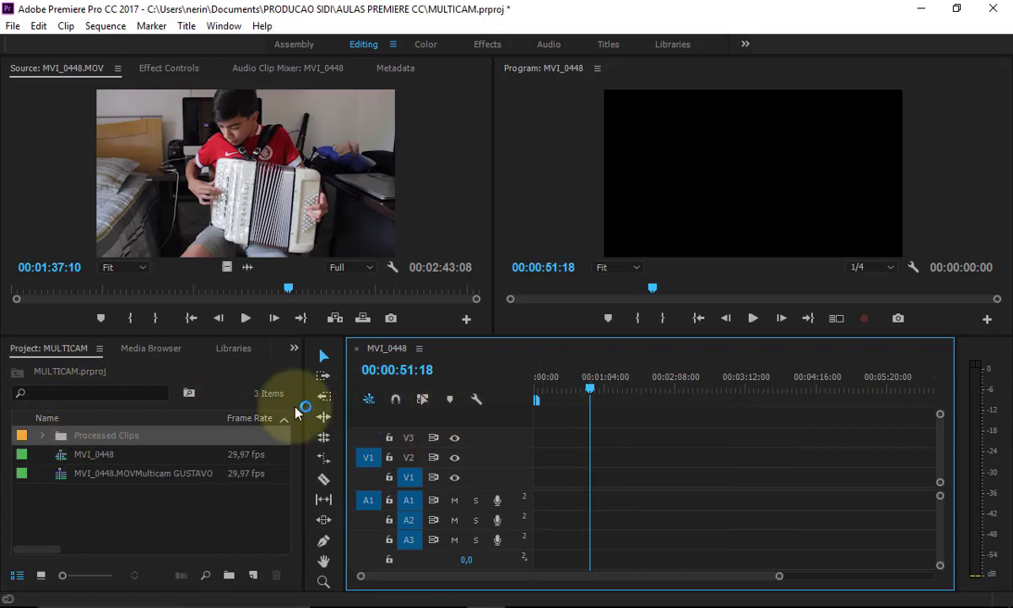
pyautogui.moveTo(61, 475); pyautogui.dragTo(526, 487)
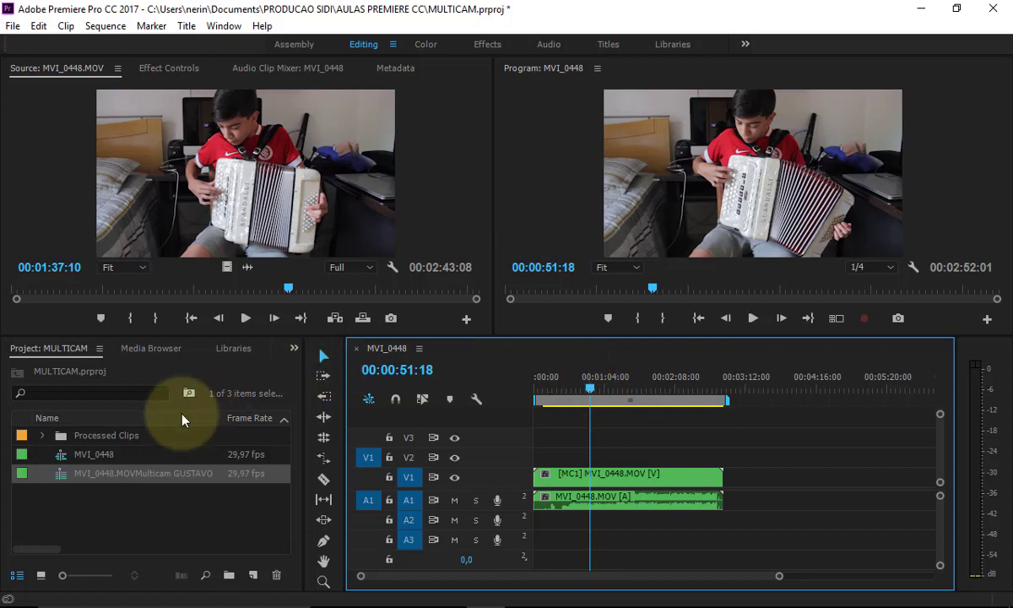
# Step: Load the multicam source sequence in the Source monitor and preview its angles at 00:00:17:17 and 00:00:43:18
pyautogui.doubleClick(59, 476)
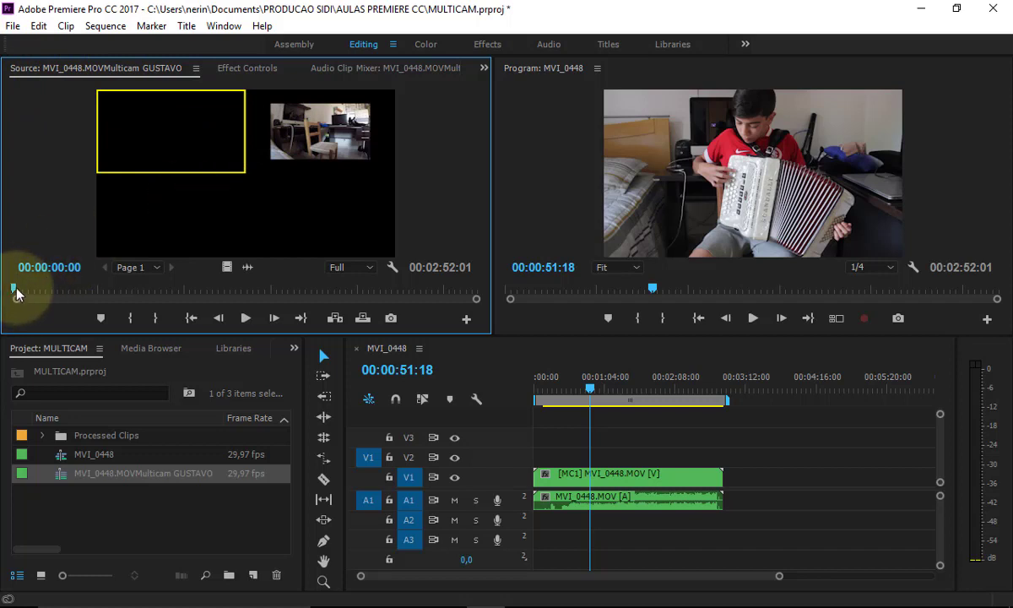
pyautogui.moveTo(16, 288); pyautogui.dragTo(61, 287)
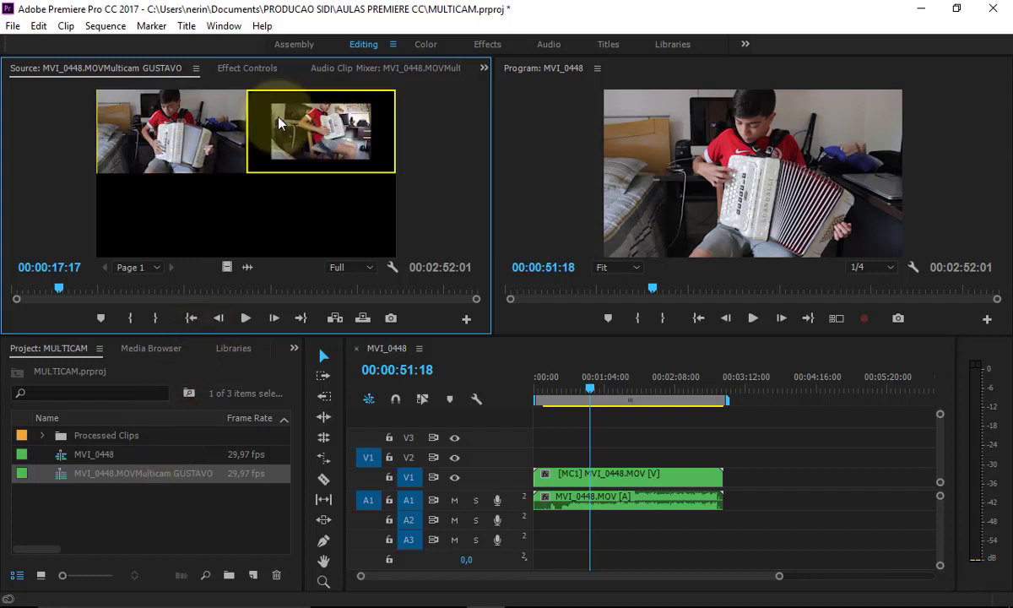
pyautogui.moveTo(64, 292); pyautogui.dragTo(129, 290)
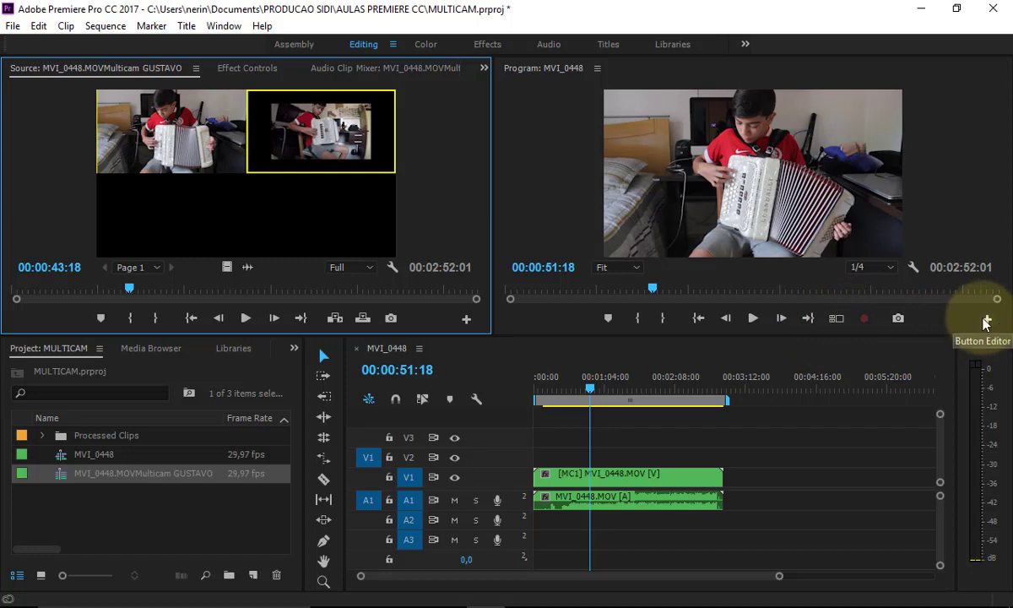
# Step: Add Toggle Multi-Camera View and Multi-Camera Record On/Off Toggle buttons to the Program monitor's button bar
pyautogui.click(987, 321)
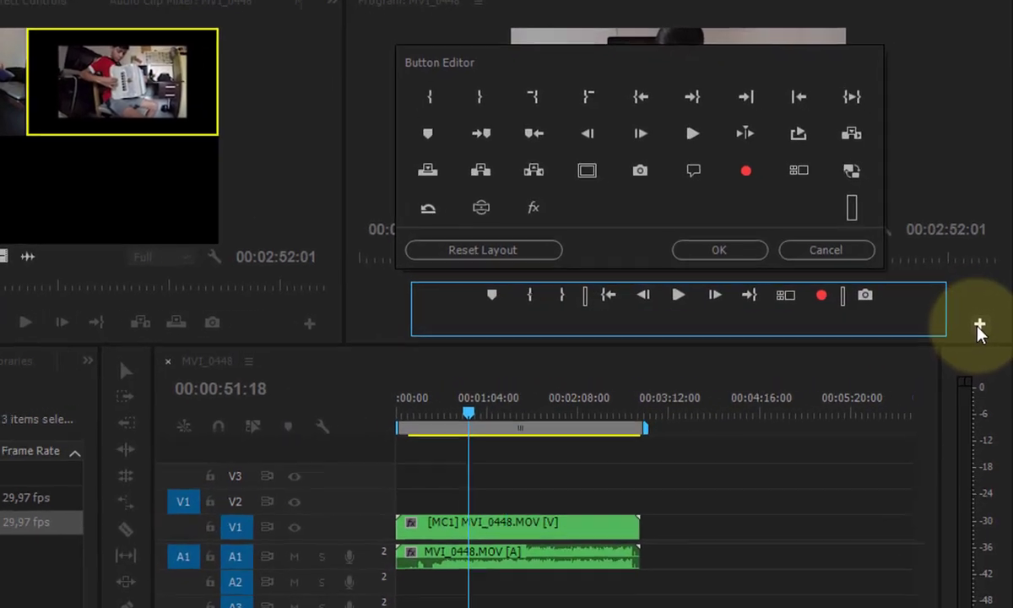
pyautogui.moveTo(573, 300); pyautogui.dragTo(582, 298)
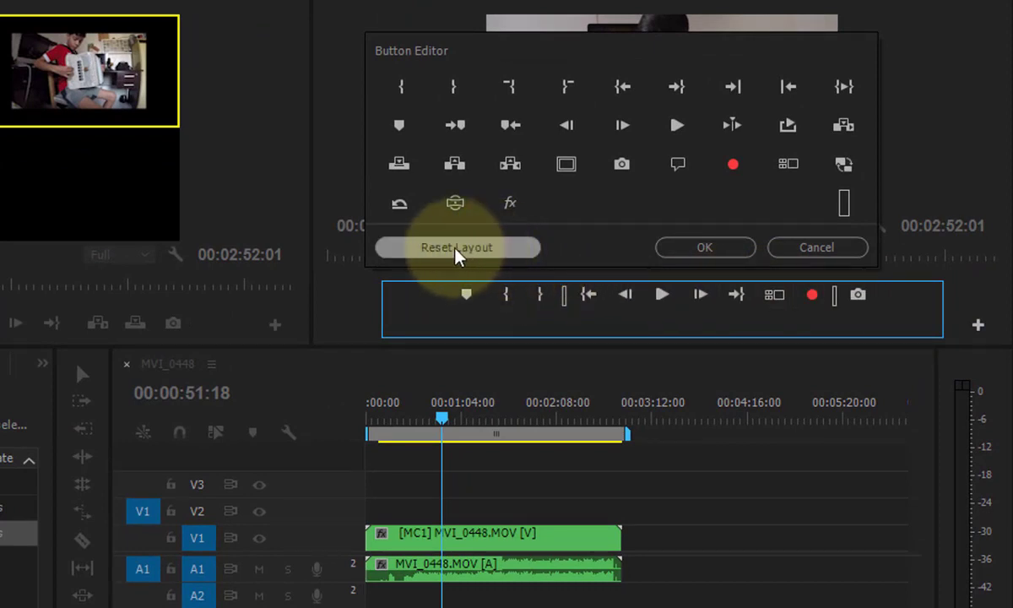
pyautogui.click(459, 249)
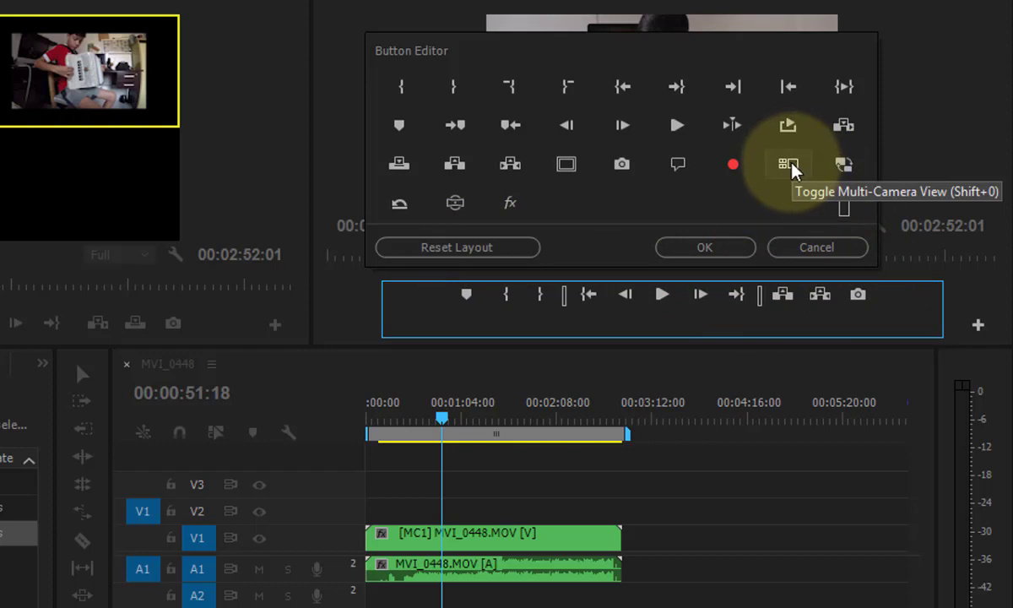
pyautogui.moveTo(788, 164); pyautogui.dragTo(764, 294)
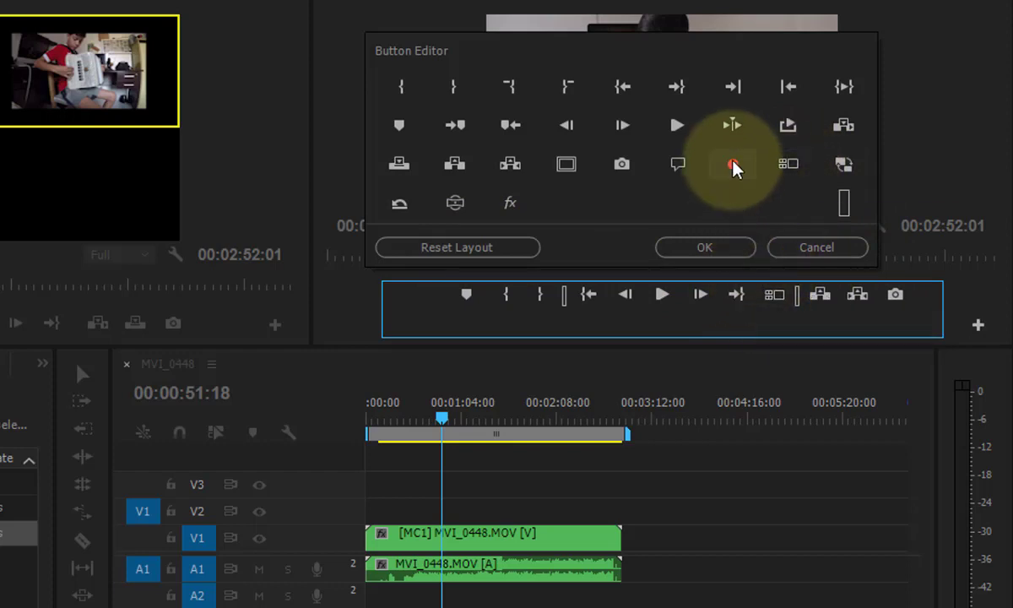
pyautogui.moveTo(733, 167); pyautogui.dragTo(801, 306)
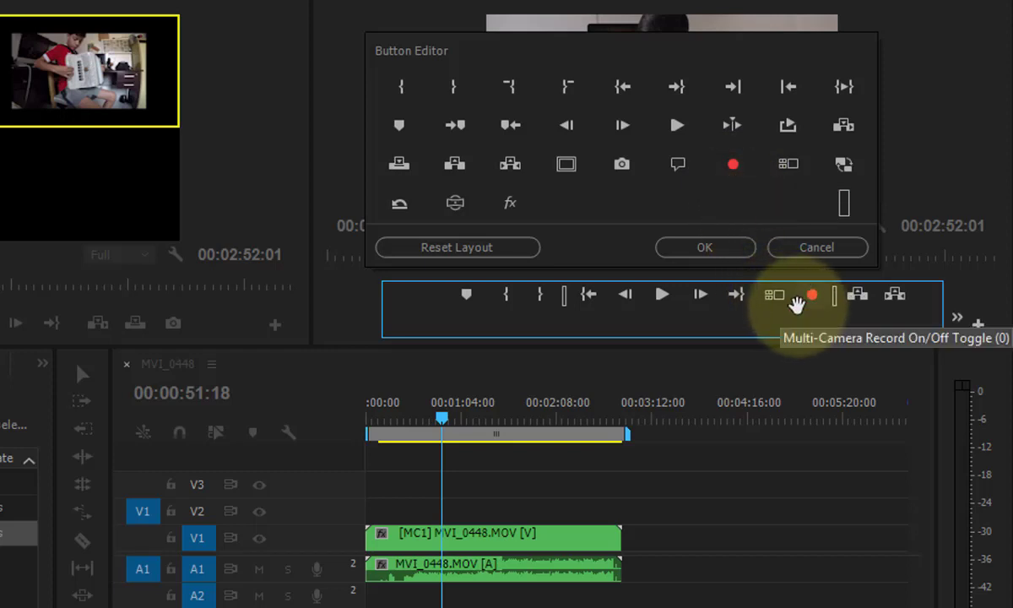
pyautogui.click(721, 252)
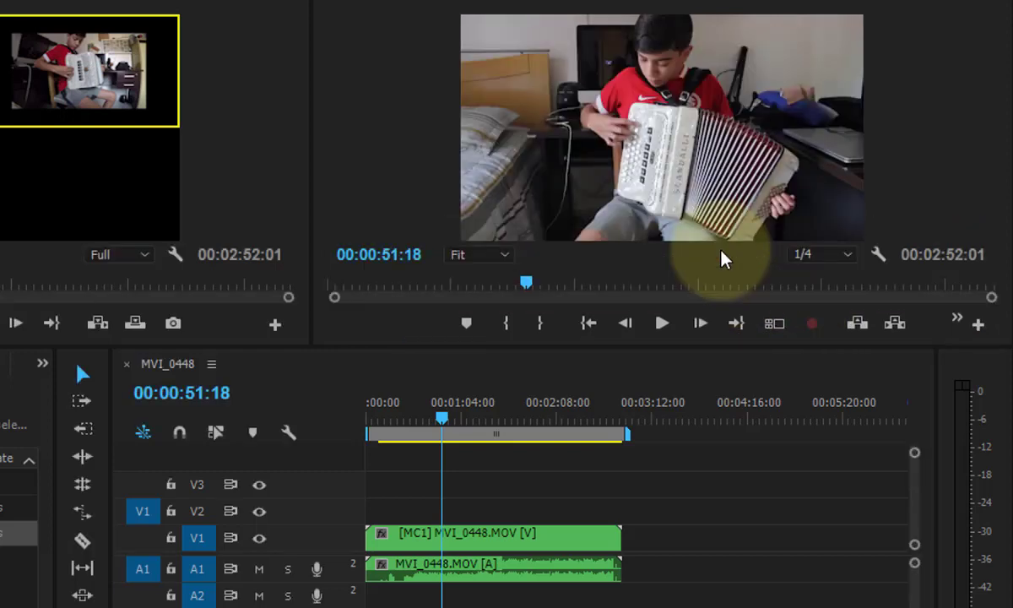
# Step: Turn on multi-camera view in the Program monitor and try switching between camera 1 and camera 2
pyautogui.click(775, 324)
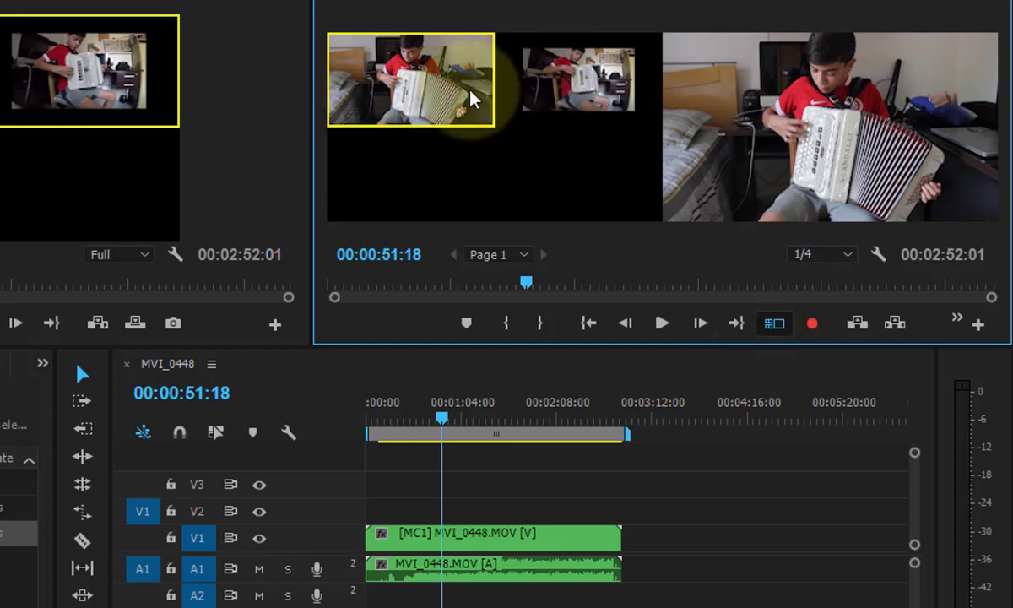
pyautogui.click(581, 78)
pyautogui.click(397, 96)
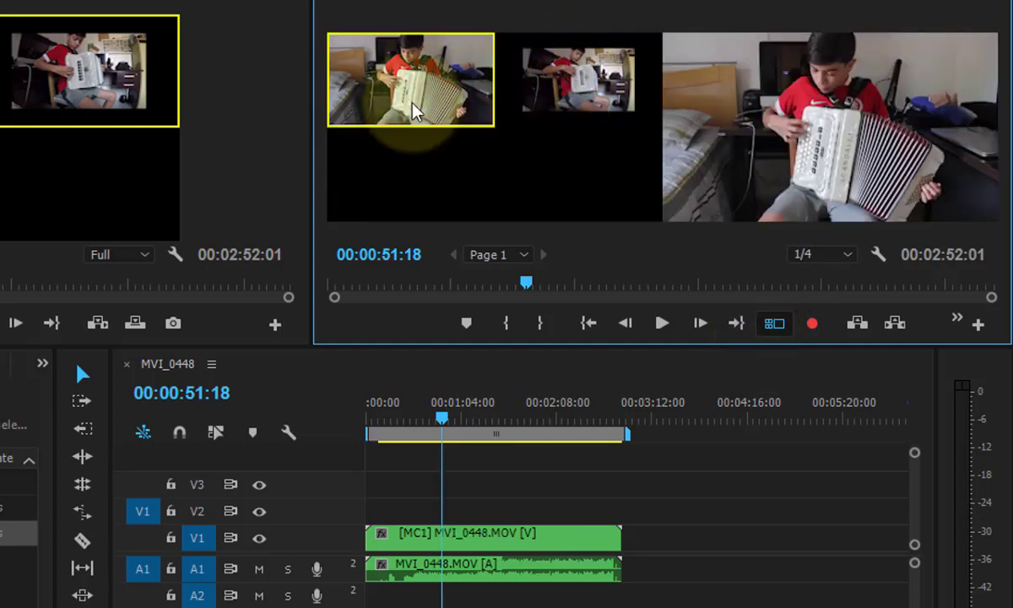
pyautogui.click(541, 78)
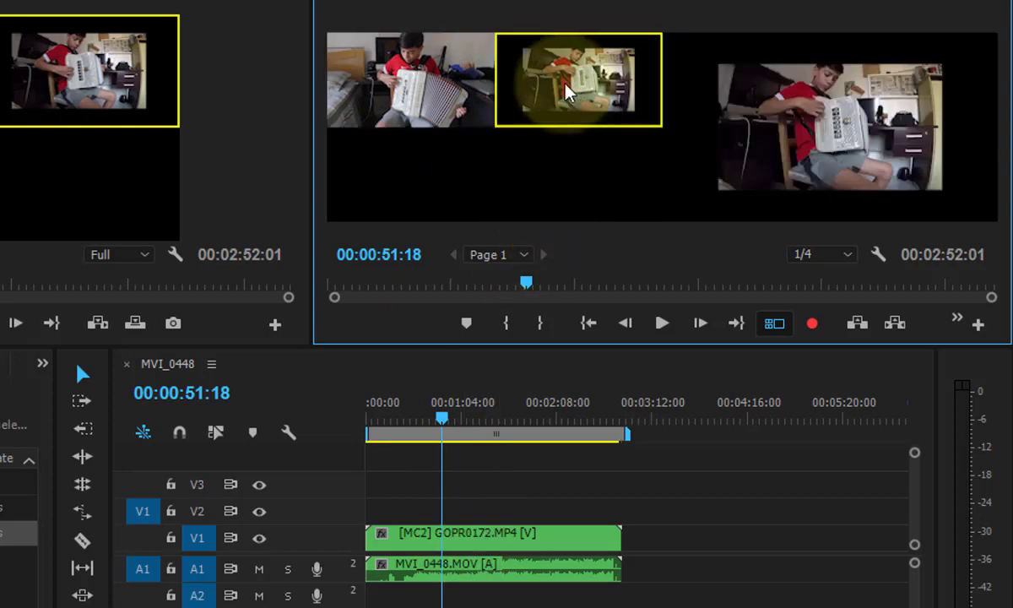
pyautogui.click(405, 117)
# Step: With the V1 multicam clip selected, alternate between camera 2 (GOPR0172) and camera 1, ending on camera 1
pyautogui.click(512, 536)
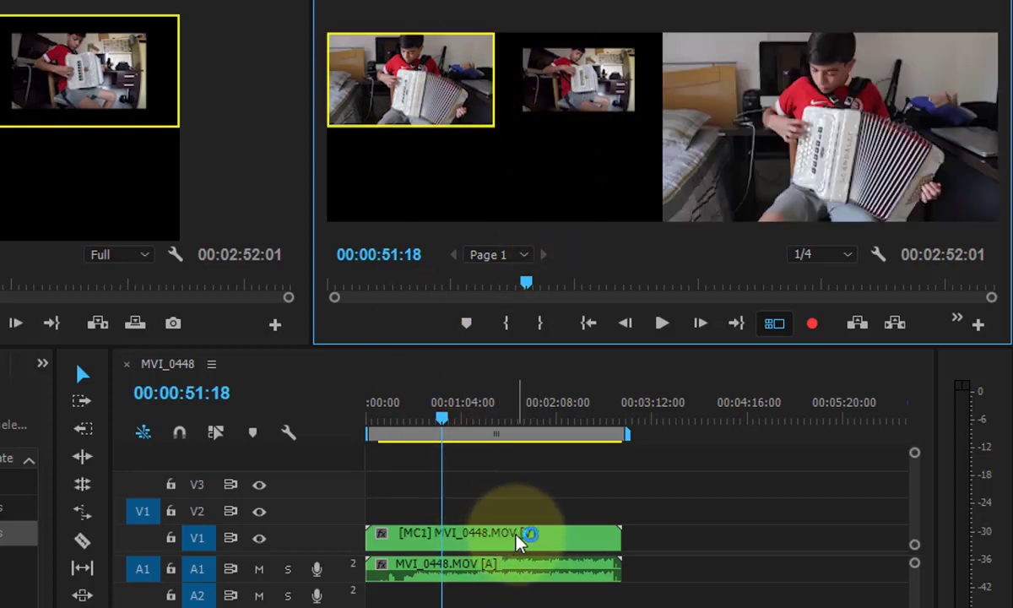
pyautogui.click(523, 86)
pyautogui.click(433, 96)
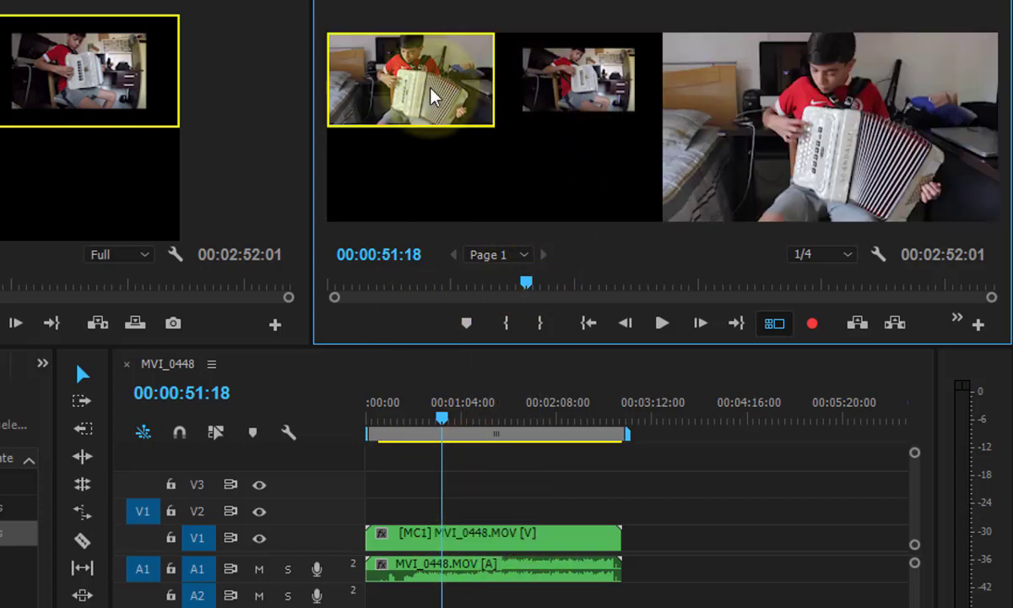
pyautogui.click(541, 76)
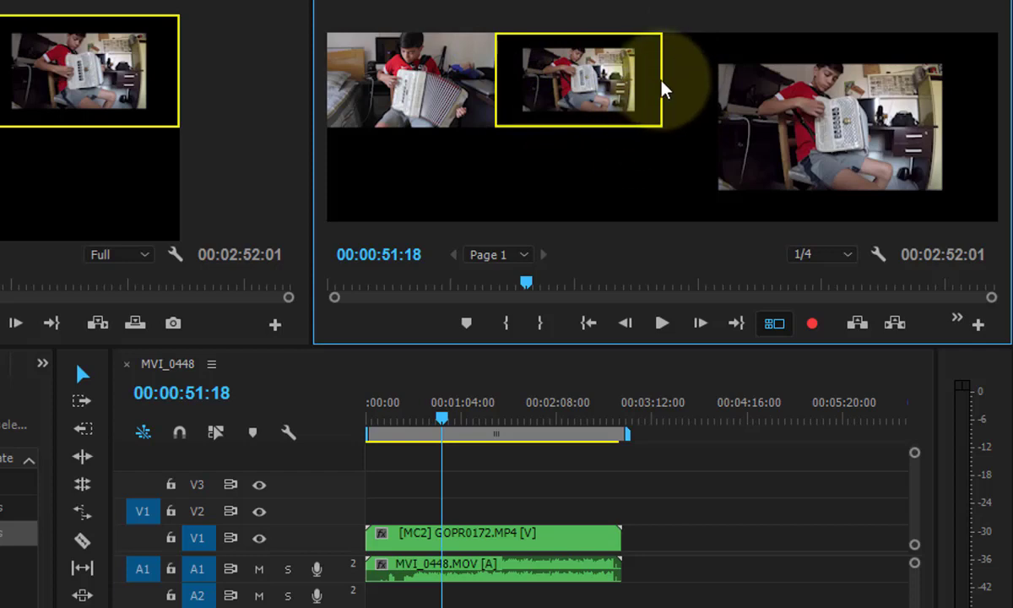
pyautogui.click(506, 545)
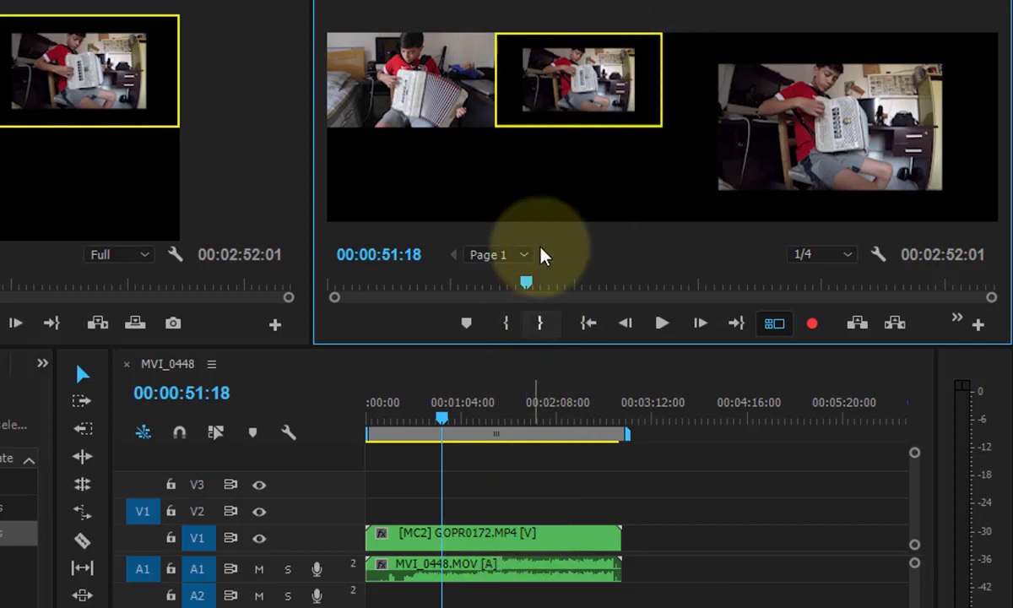
pyautogui.click(405, 78)
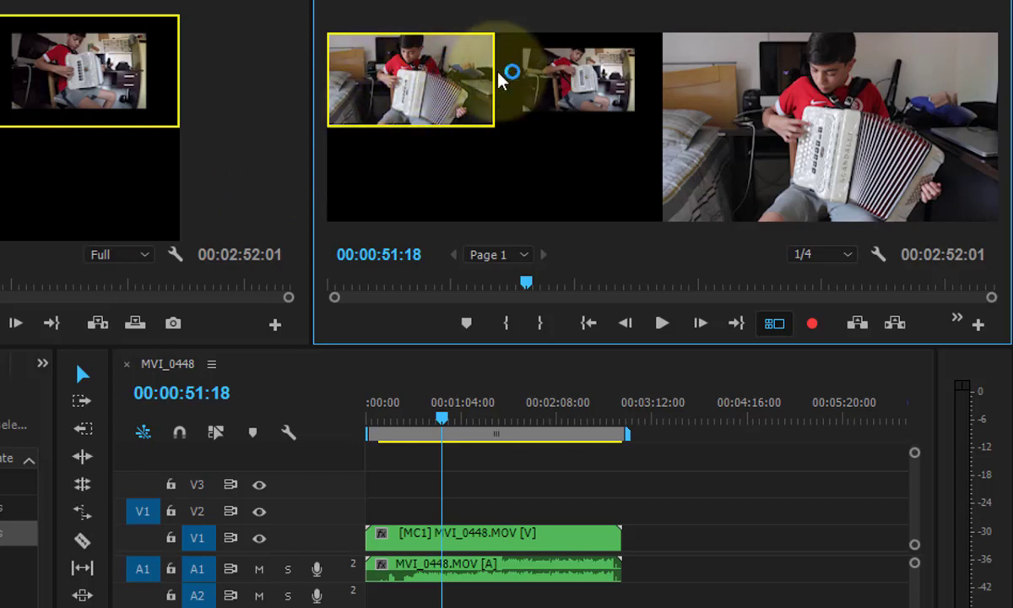
pyautogui.click(533, 74)
pyautogui.click(420, 101)
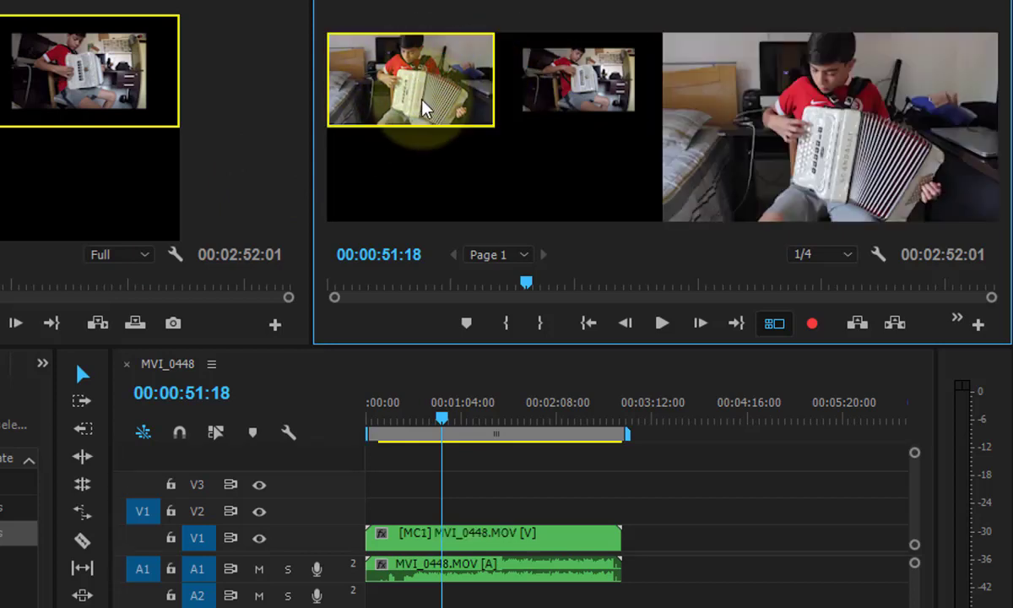
pyautogui.click(559, 100)
pyautogui.click(439, 94)
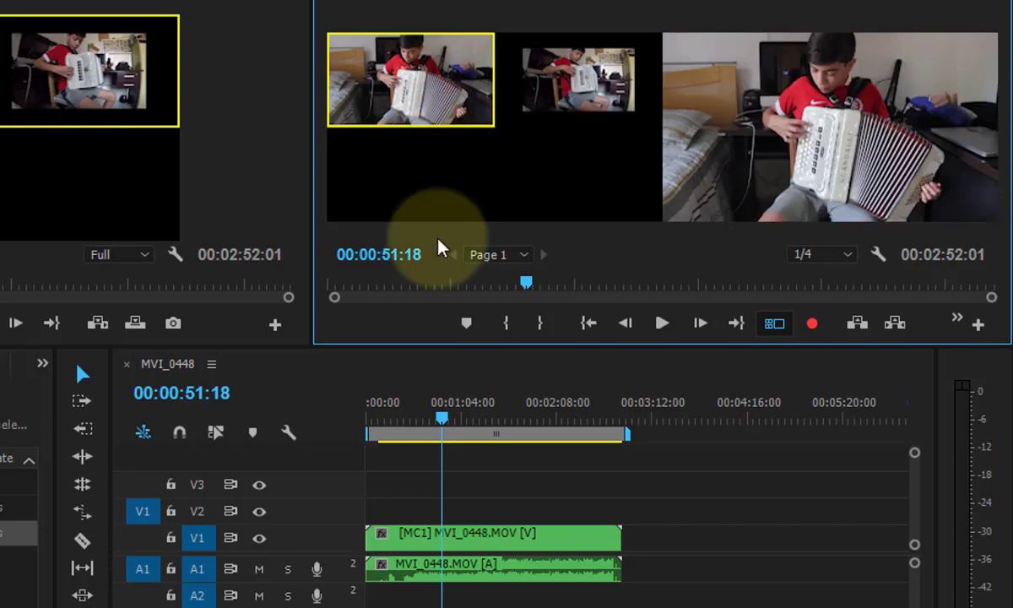
# Step: Split the multicam clip and its audio at 00:00:19:11 with the Razor tool
pyautogui.moveTo(442, 417)
pyautogui.mouseDown()
pyautogui.moveTo(381, 411)
pyautogui.moveTo(393, 406)
pyautogui.mouseUp()
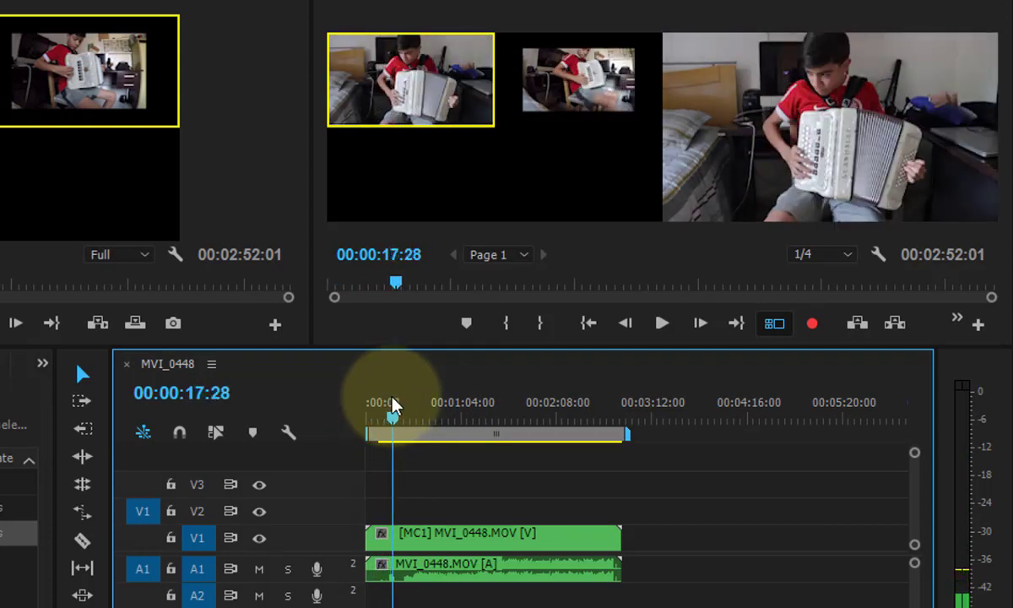
pyautogui.moveTo(393, 406); pyautogui.dragTo(396, 407)
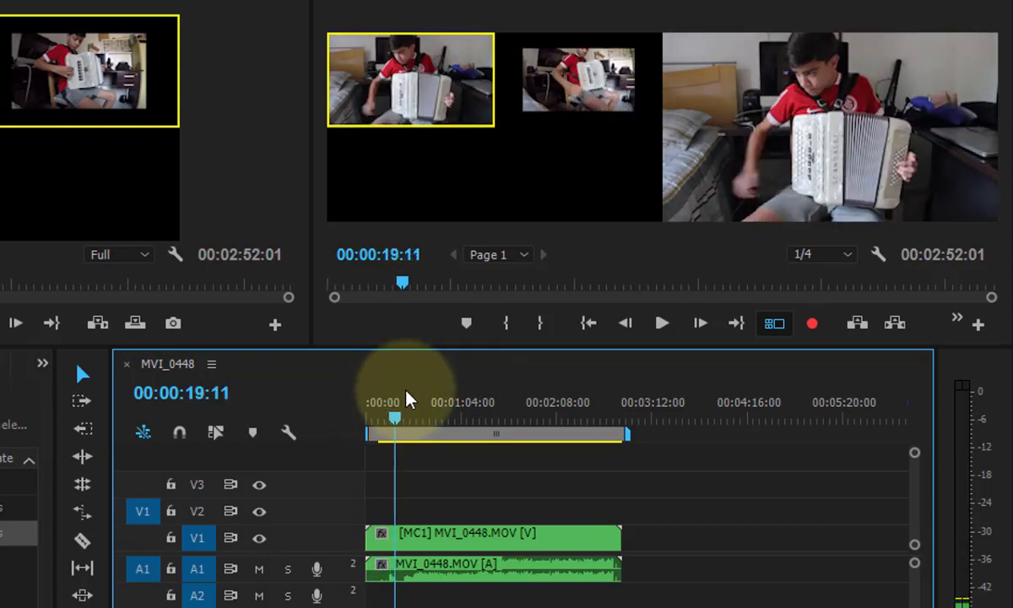
pyautogui.click(441, 540)
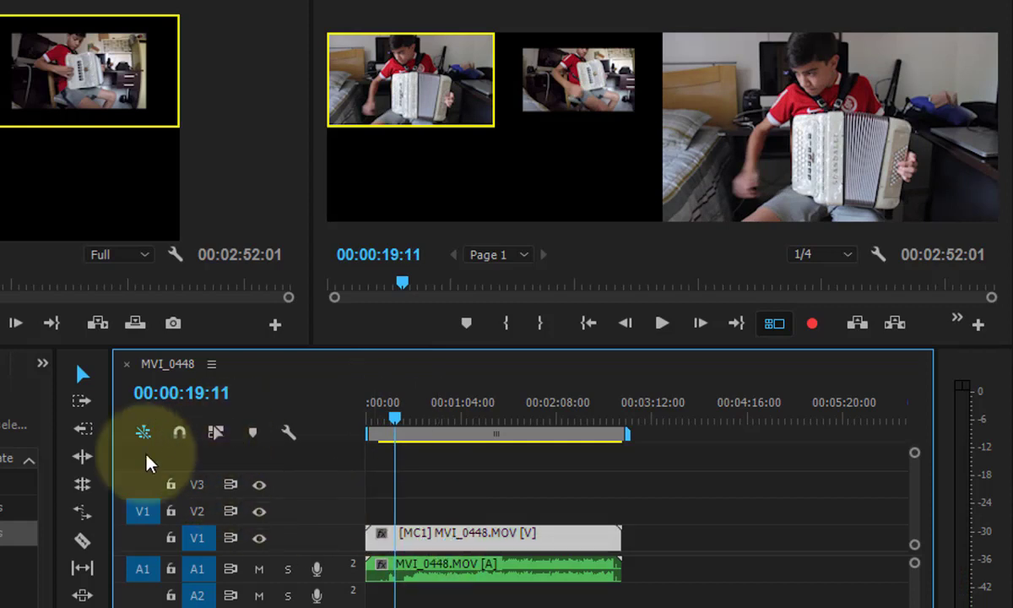
pyautogui.click(81, 541)
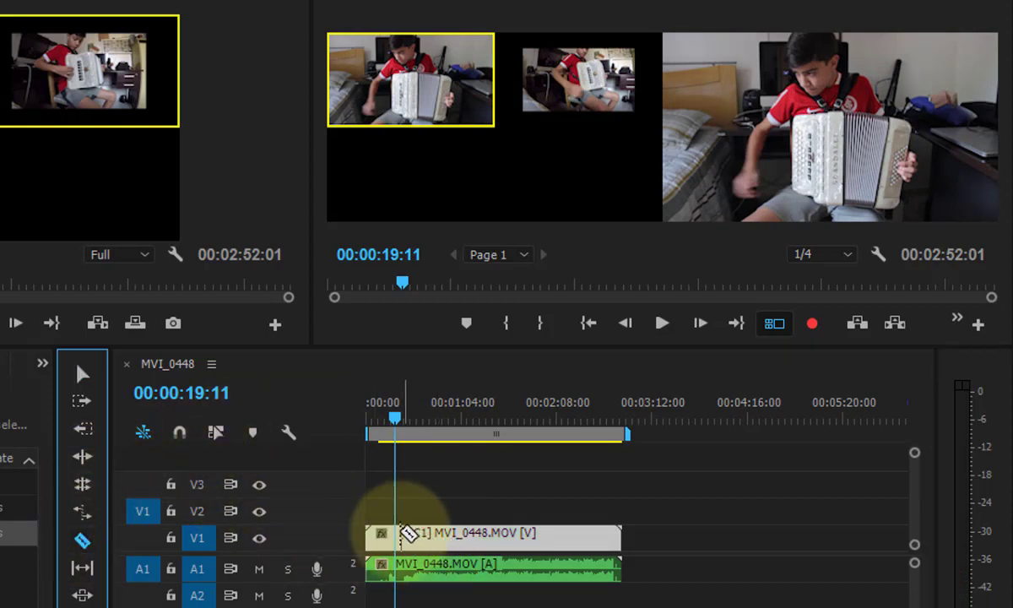
pyautogui.click(404, 534)
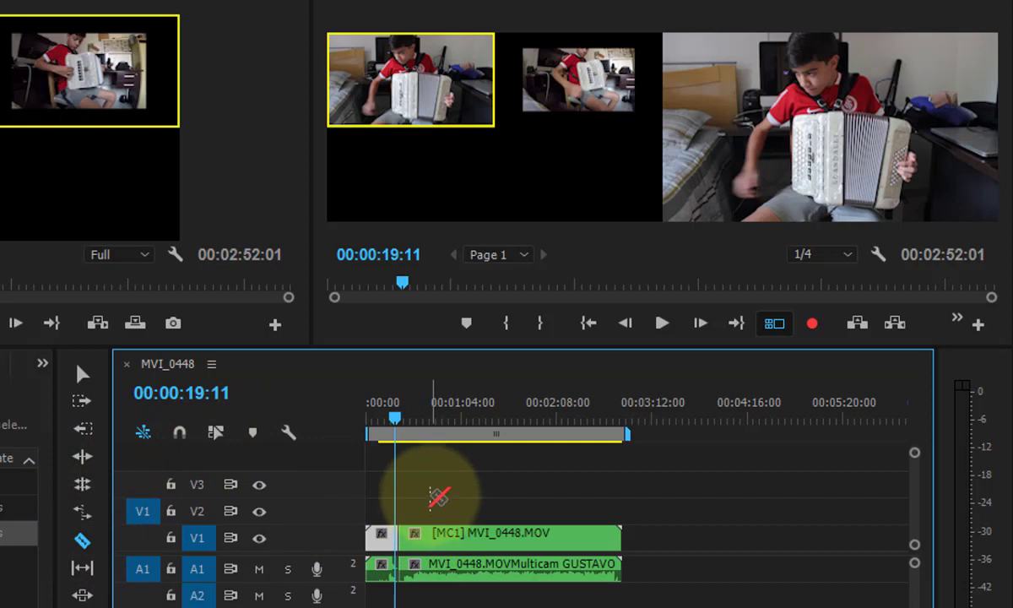
pyautogui.scroll(2, 440, 446)
pyautogui.scroll(3, 440, 447)
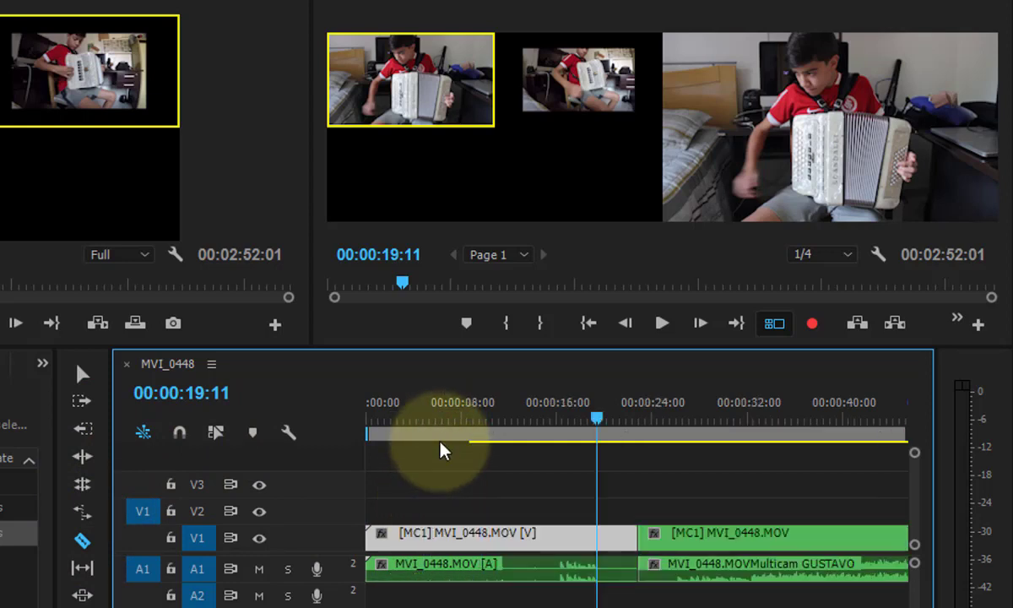
# Step: Delete the opening pieces, move the remainder to 00:00:00:00, and fit the whole sequence in view
pyautogui.click(81, 373)
pyautogui.moveTo(460, 488); pyautogui.dragTo(521, 604)
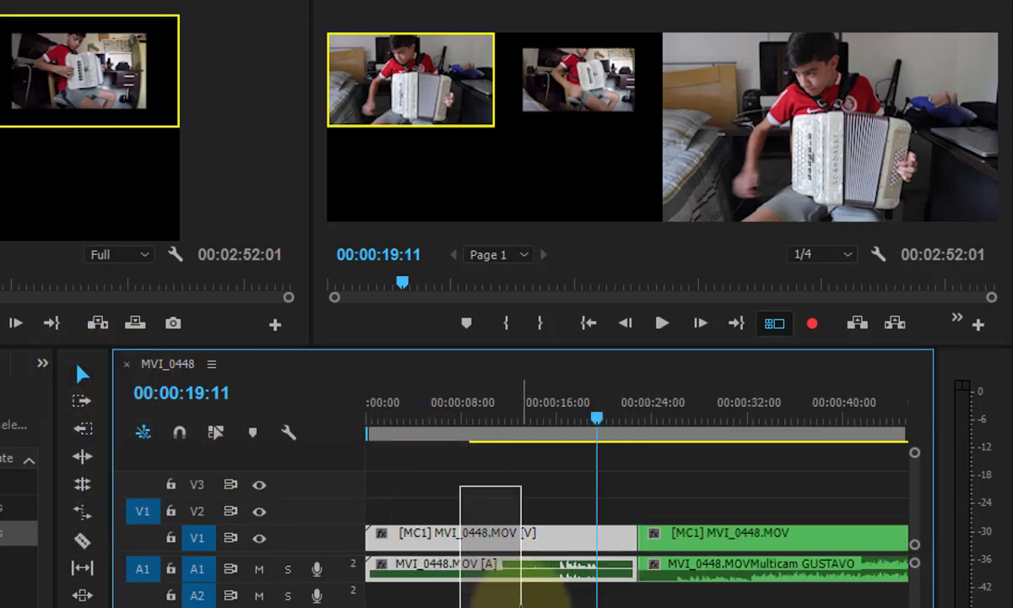
pyautogui.press('Delete')
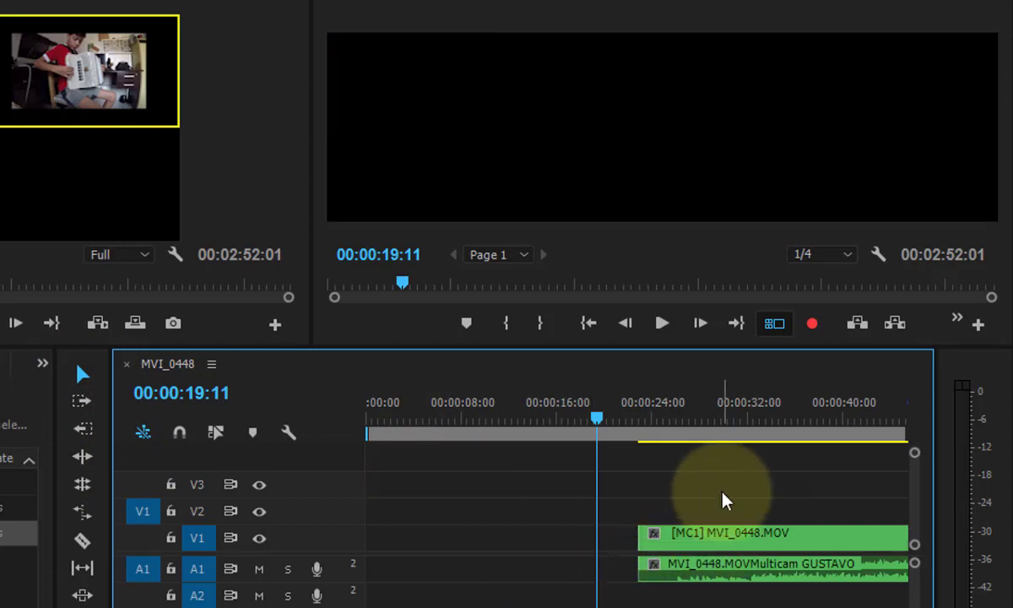
pyautogui.moveTo(714, 564); pyautogui.dragTo(441, 553)
pyautogui.press('Home')
pyautogui.press('\\')
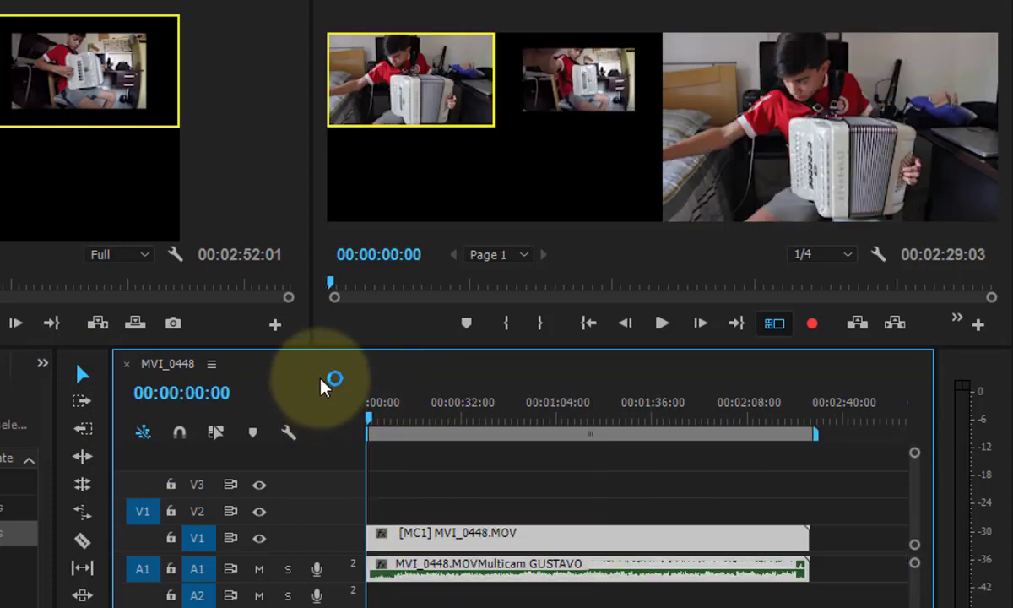
pyautogui.press('-')
pyautogui.press('\\')
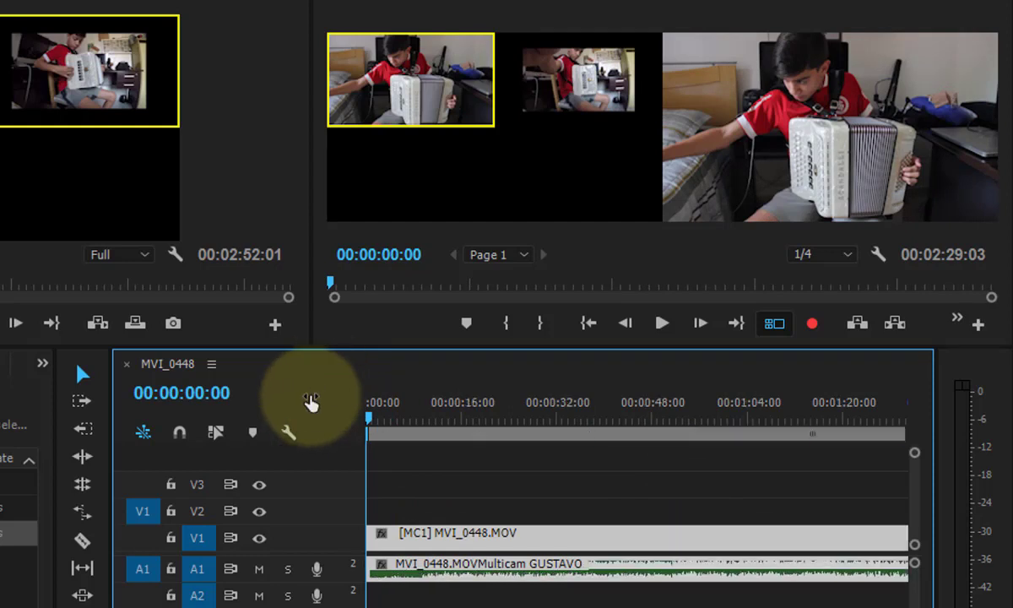
# Step: Drag the monitor/timeline divider down, adjust the video track height, and return the playhead to 00:00:00:00
pyautogui.click(446, 473)
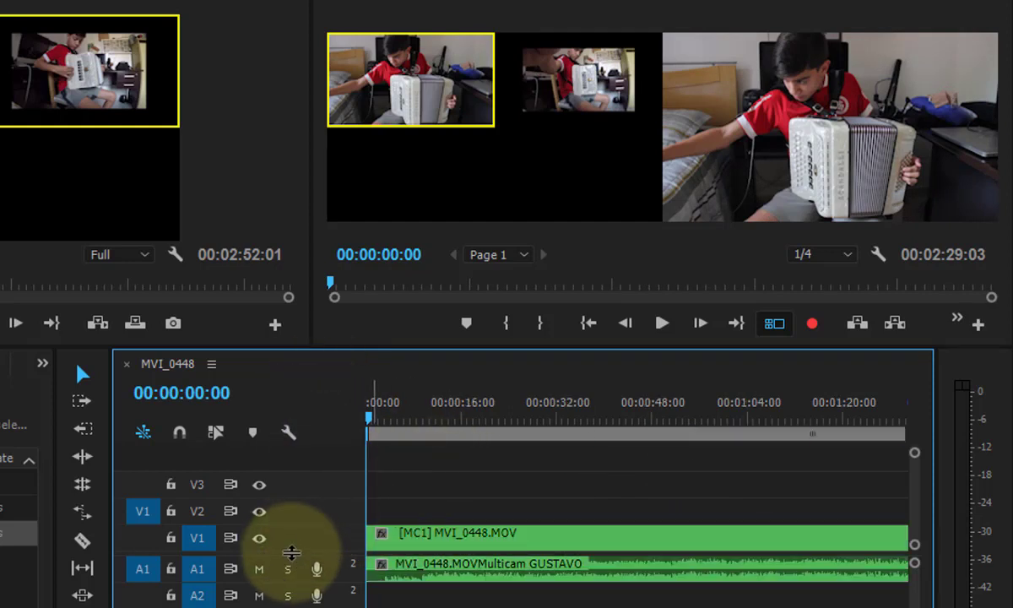
pyautogui.moveTo(293, 553); pyautogui.dragTo(293, 571)
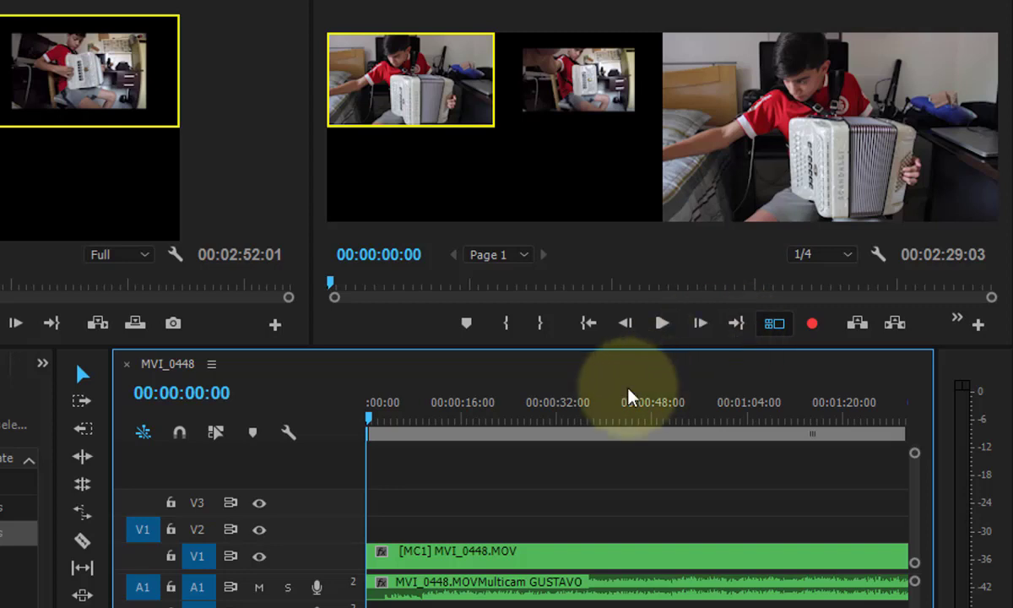
pyautogui.moveTo(599, 347); pyautogui.dragTo(616, 471)
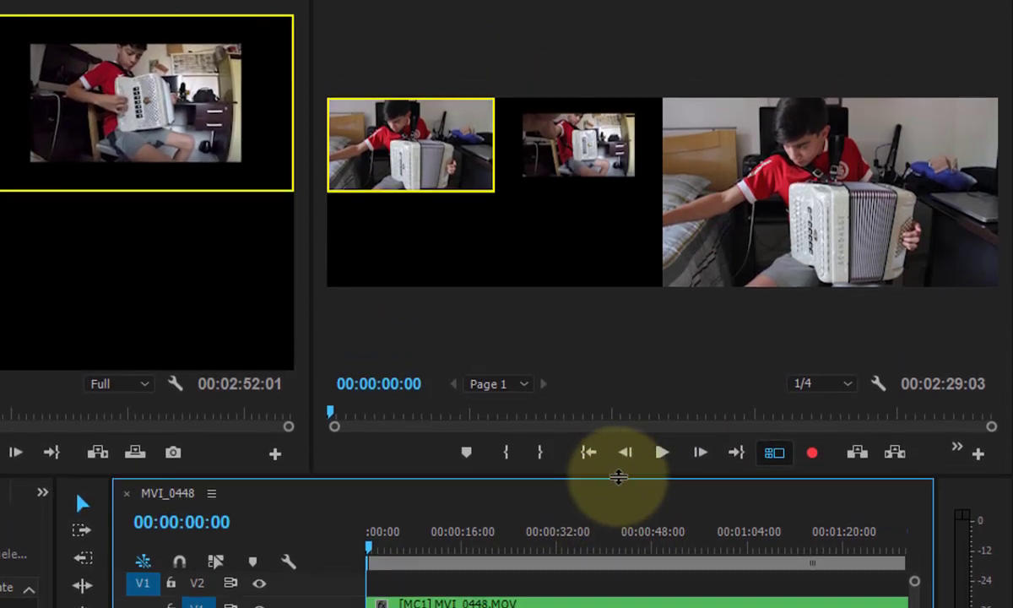
pyautogui.moveTo(617, 471); pyautogui.dragTo(625, 443)
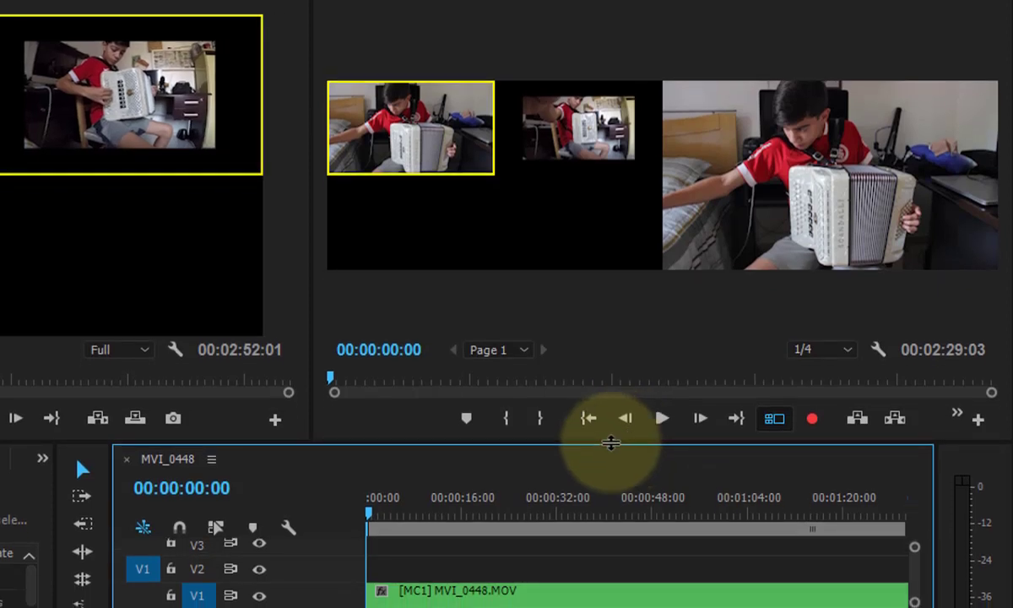
pyautogui.moveTo(369, 511); pyautogui.dragTo(353, 519)
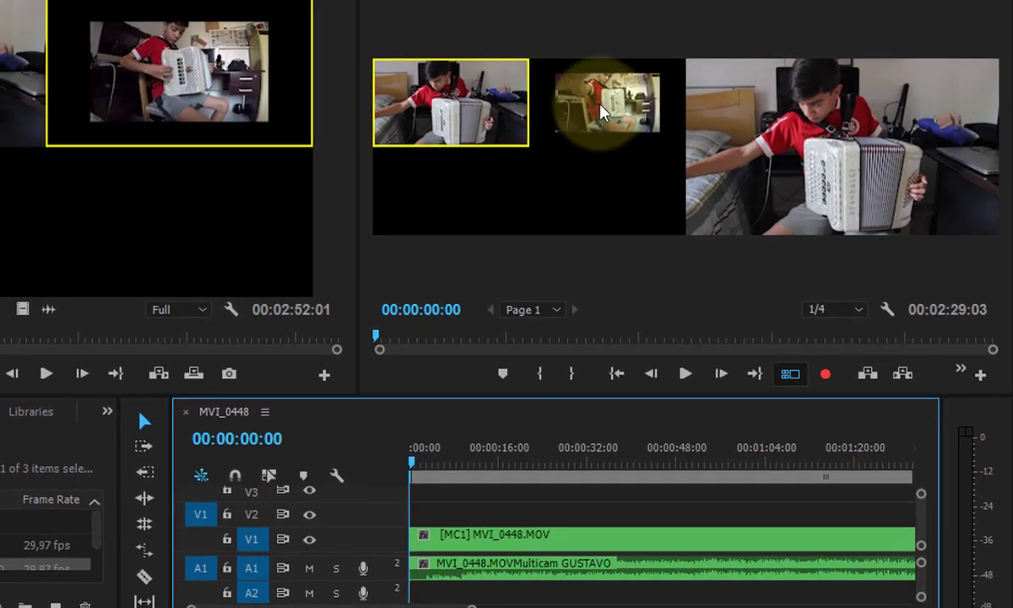
# Step: Try the camera 2 and camera 1 angles, settling on camera 1 as the starting angle
pyautogui.click(575, 134)
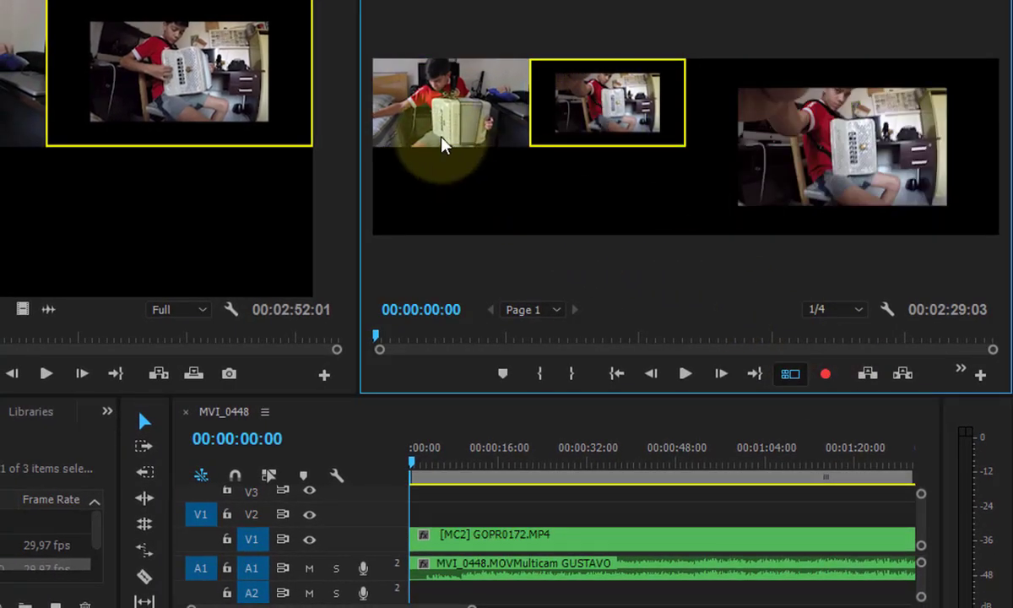
pyautogui.click(471, 141)
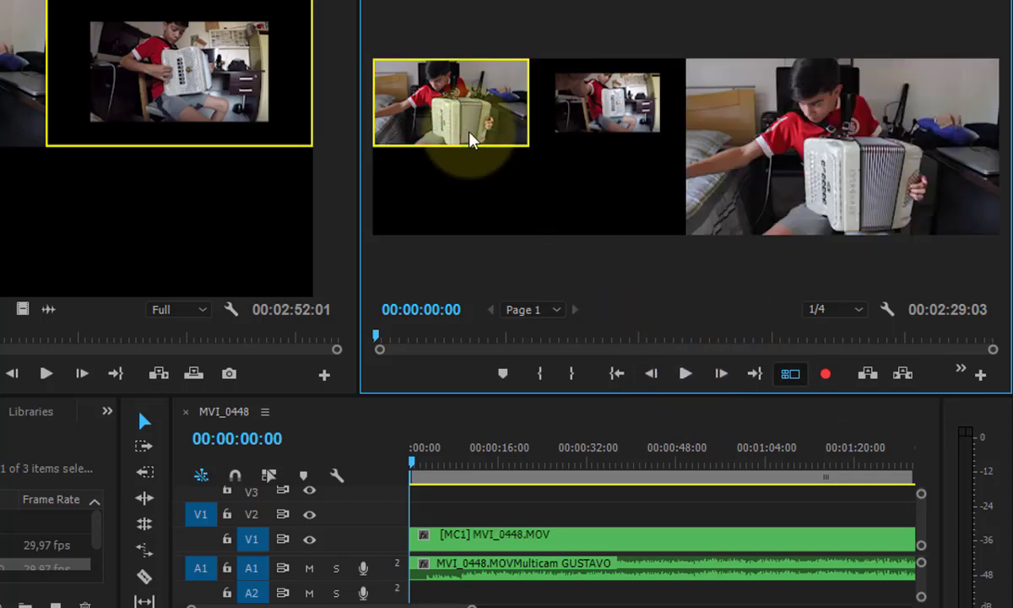
pyautogui.click(570, 124)
pyautogui.click(496, 125)
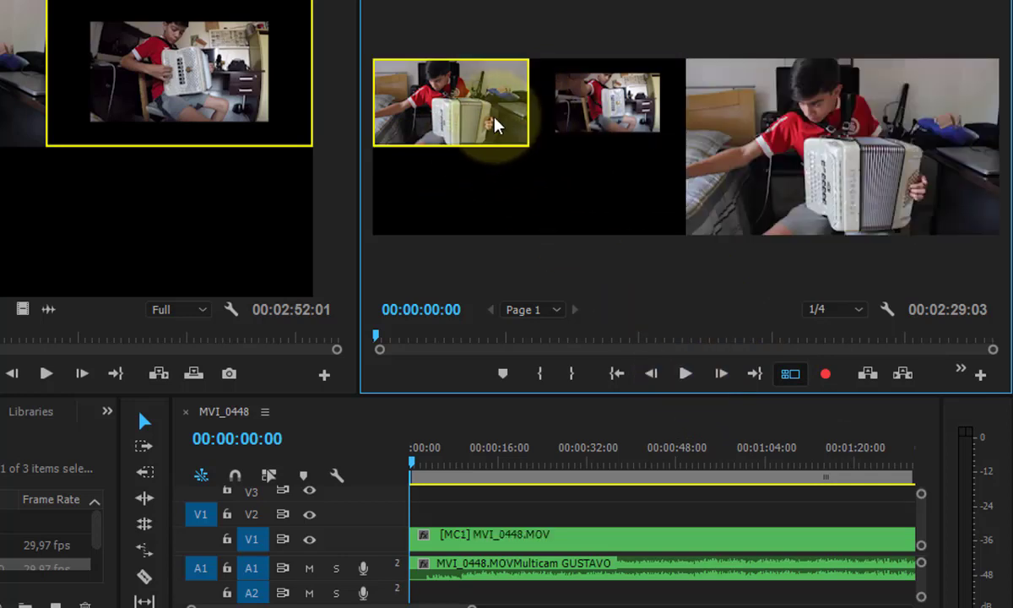
pyautogui.click(591, 93)
pyautogui.click(486, 102)
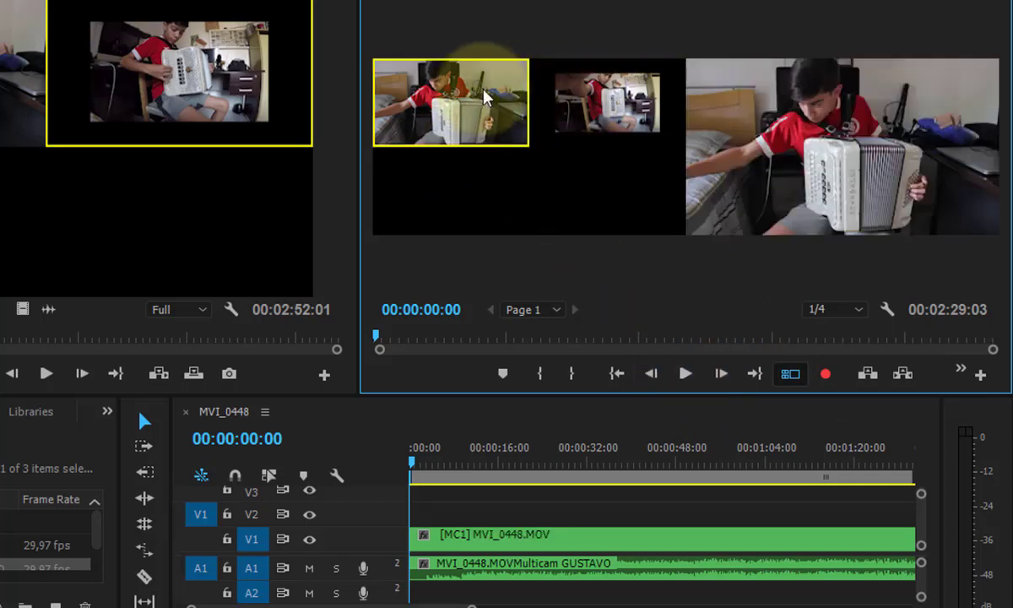
pyautogui.click(588, 97)
pyautogui.click(498, 105)
pyautogui.click(608, 101)
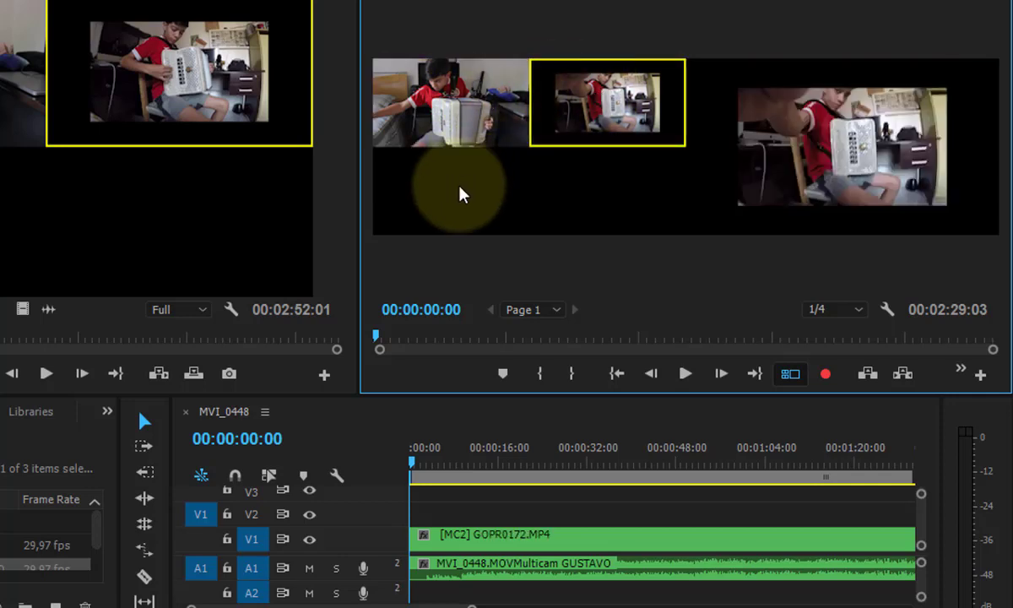
pyautogui.click(492, 103)
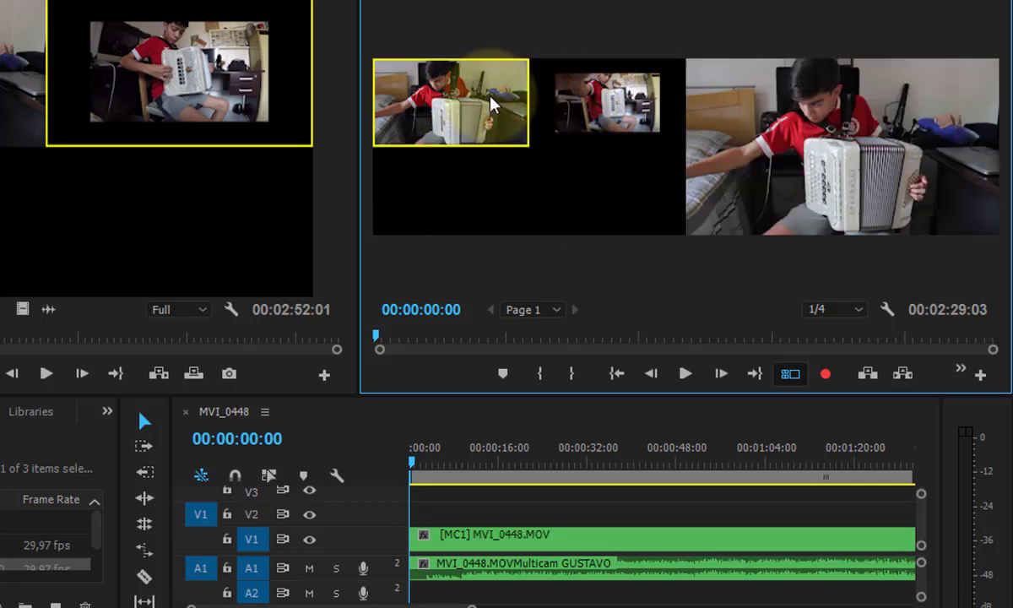
# Step: Enable Multi-Camera Record, start playback, and cut live back and forth between camera 2 and camera 1
pyautogui.click(826, 377)
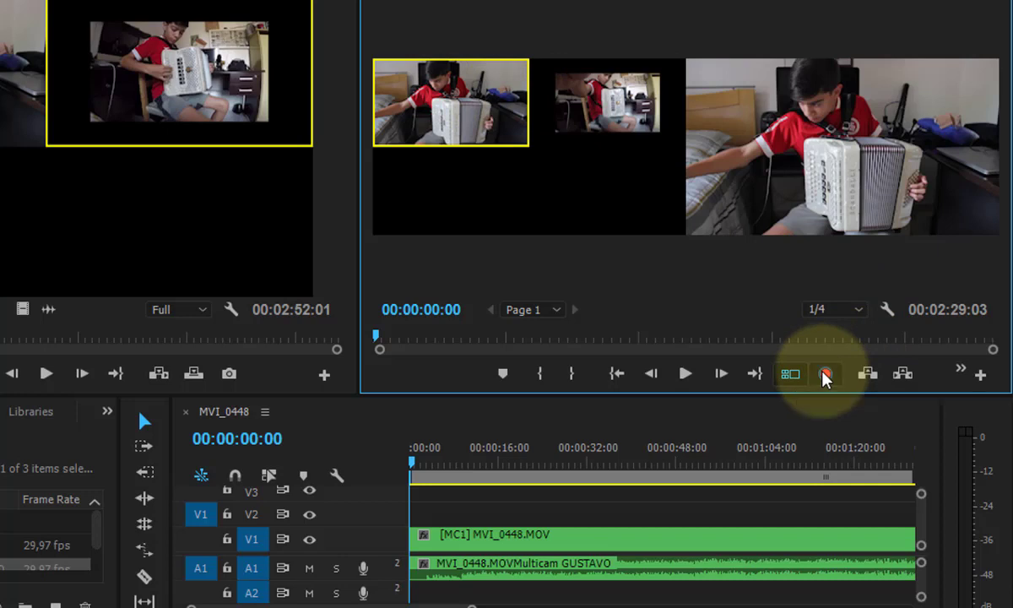
pyautogui.click(687, 376)
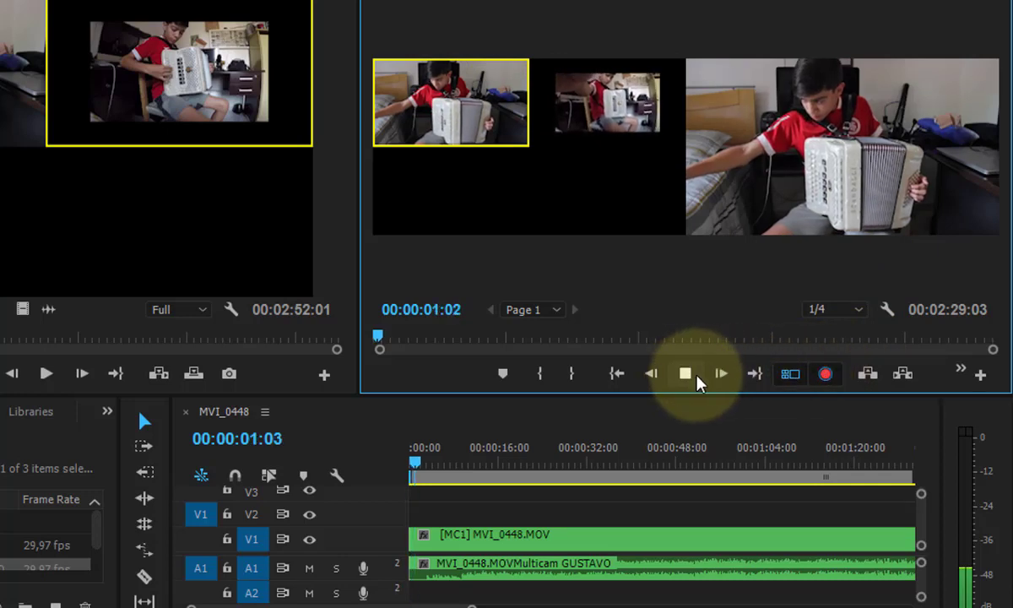
pyautogui.click(595, 103)
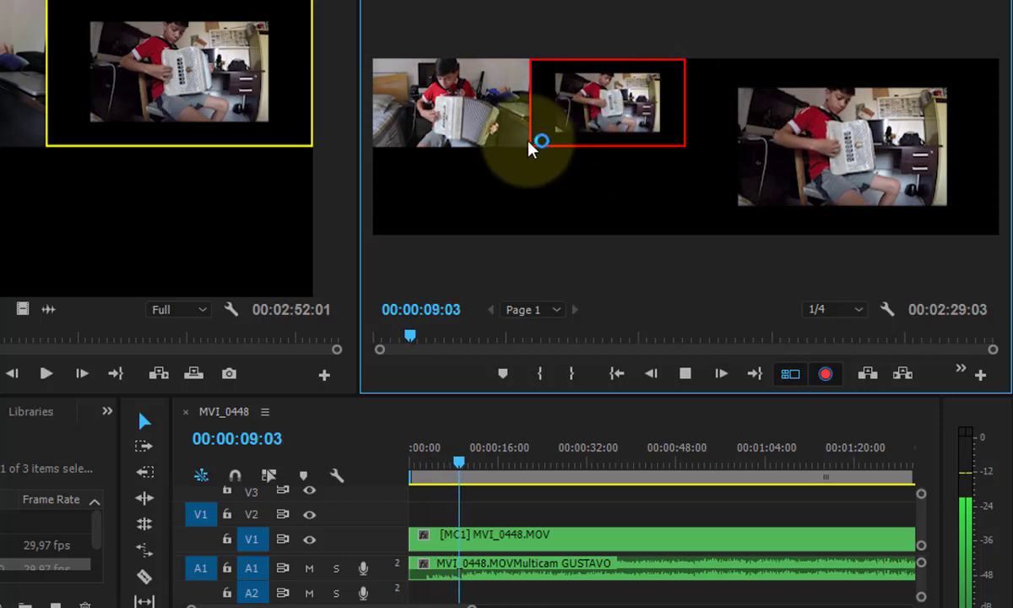
pyautogui.click(477, 131)
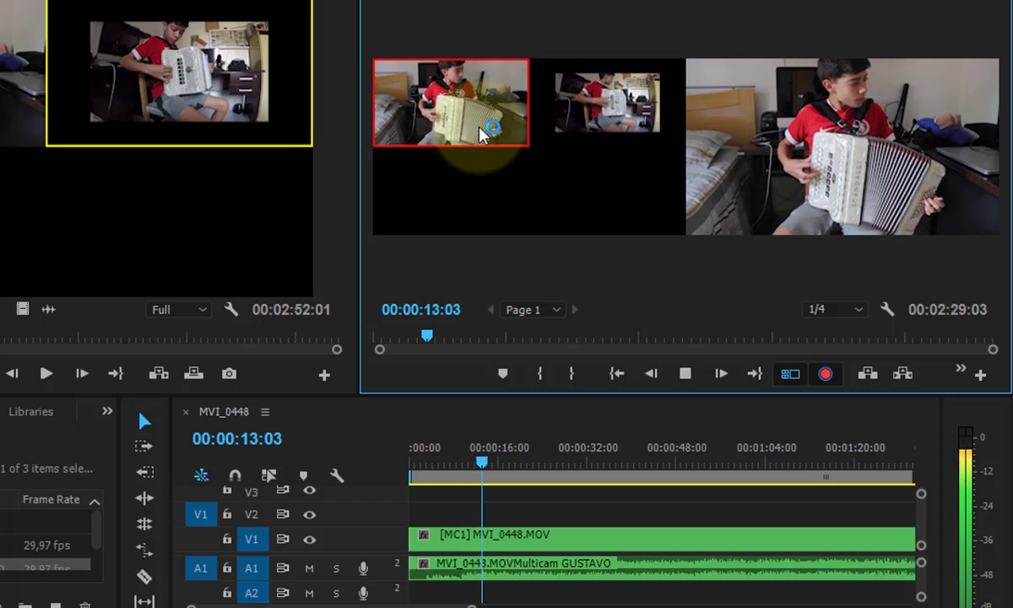
pyautogui.click(612, 120)
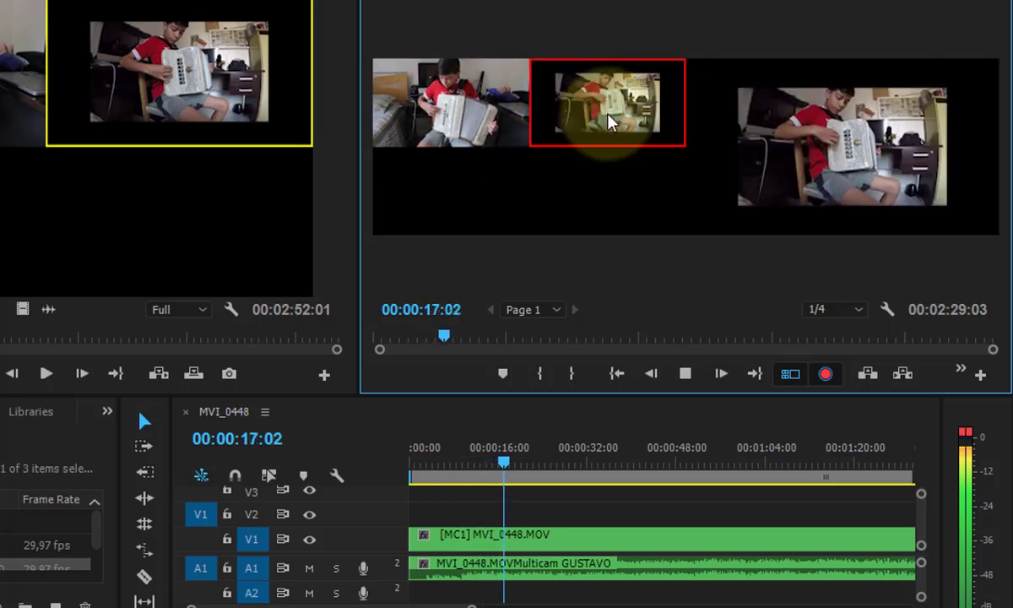
pyautogui.click(477, 120)
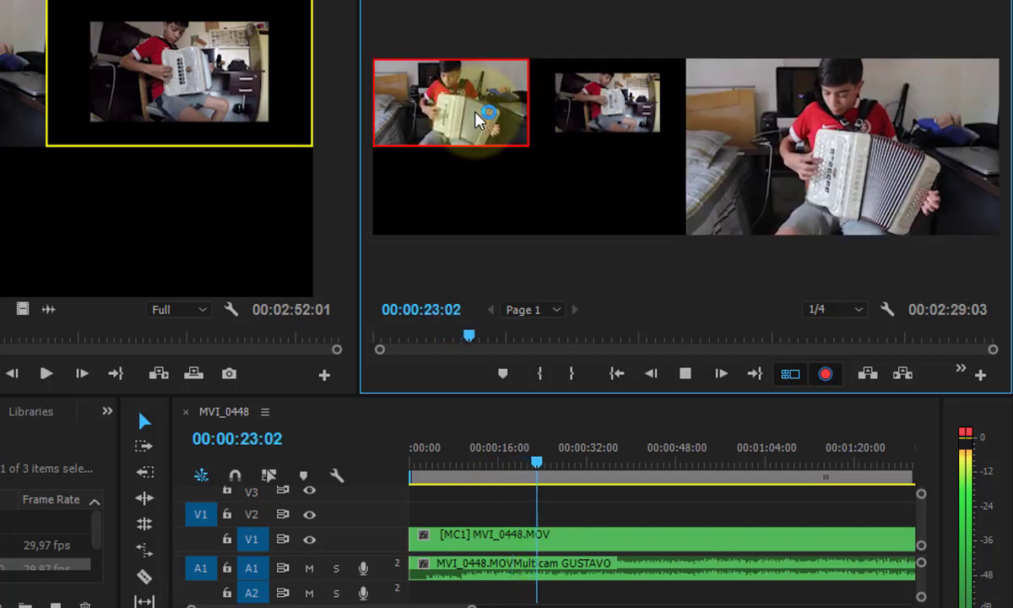
pyautogui.click(605, 115)
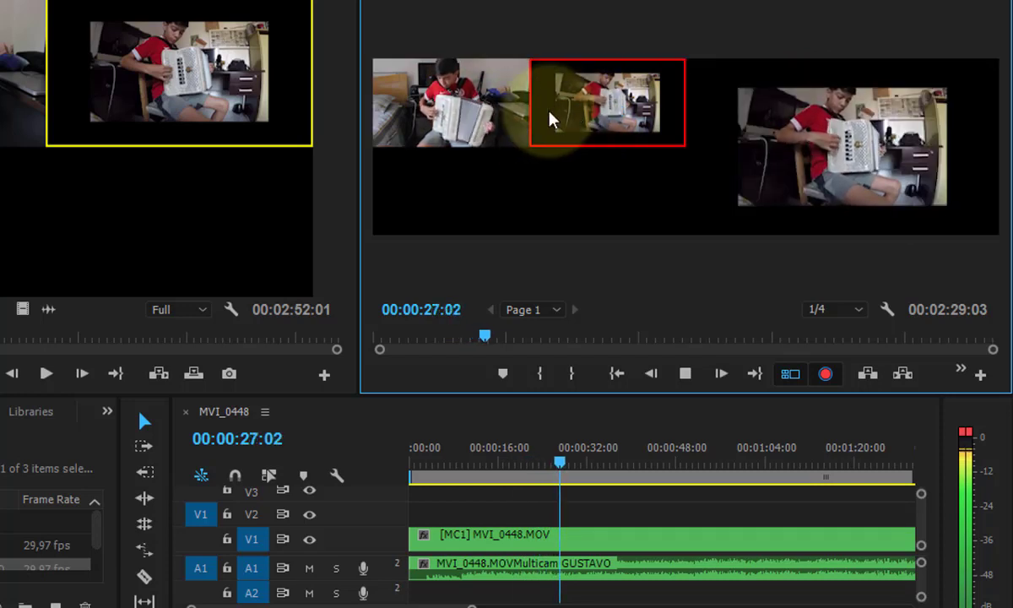
pyautogui.click(505, 114)
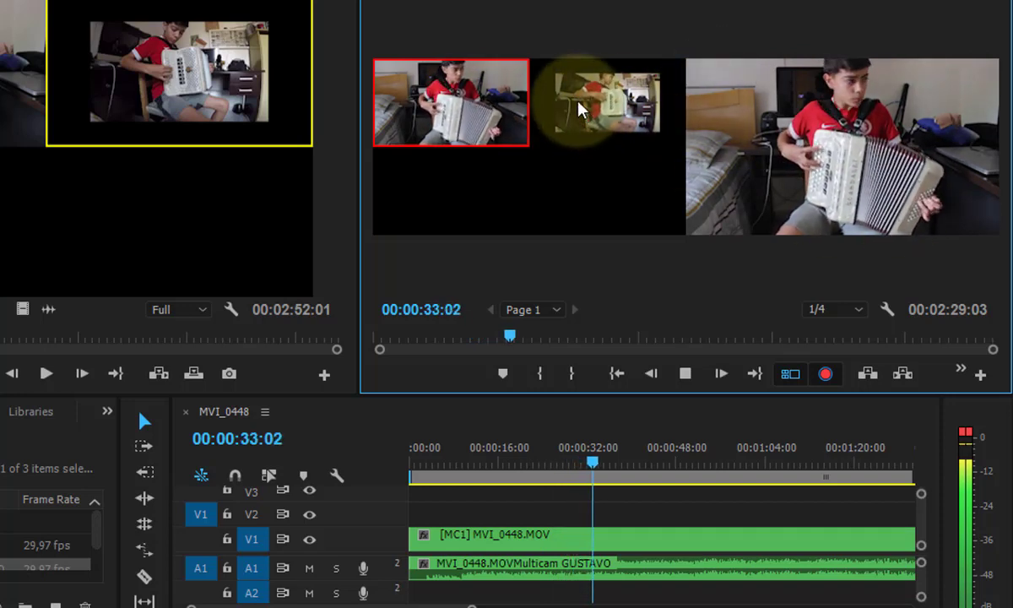
pyautogui.click(580, 107)
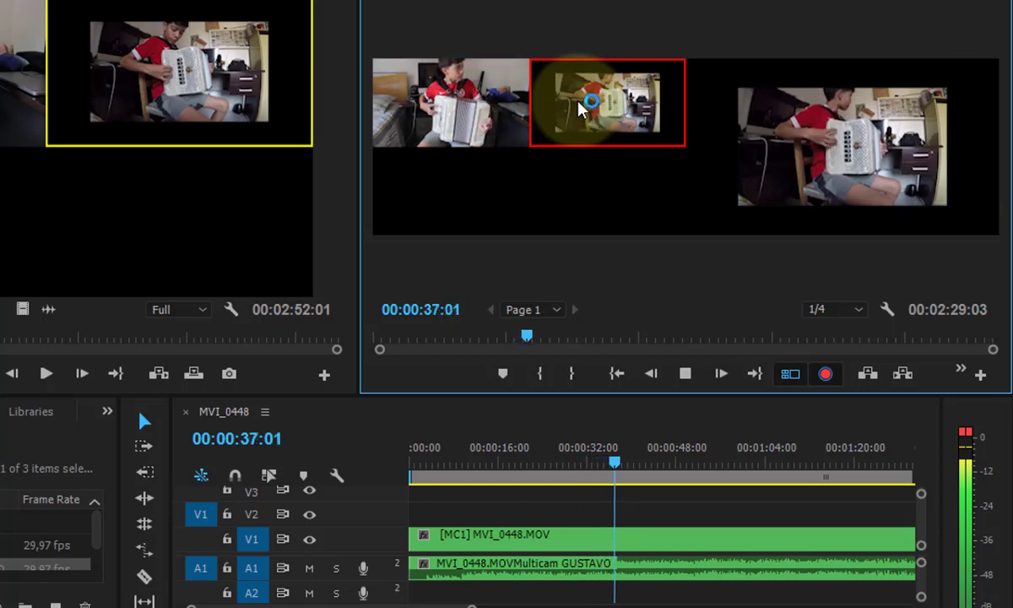
pyautogui.click(486, 121)
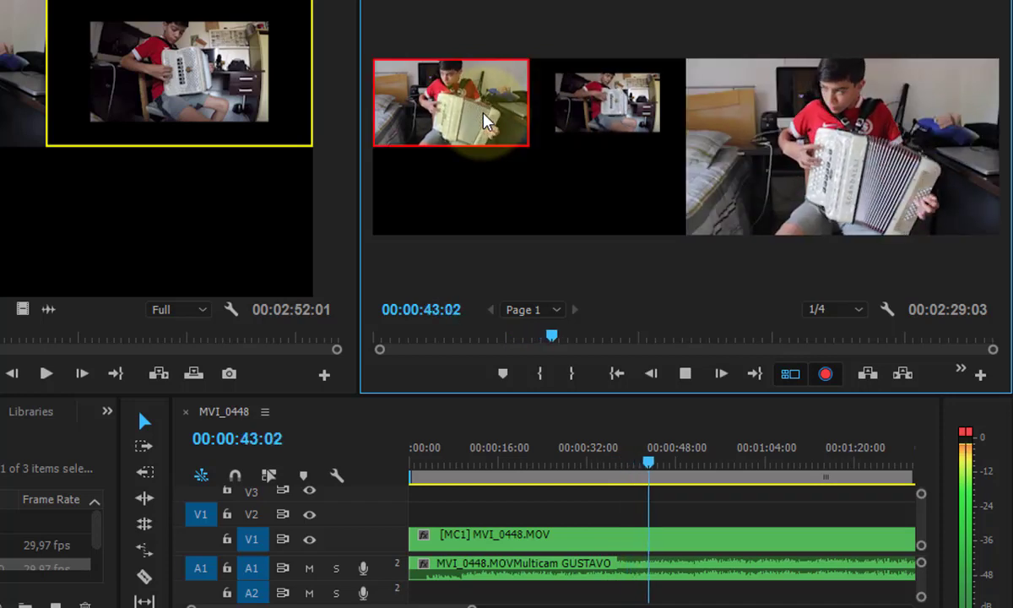
# Step: Keep cutting between cameras 2 and 1 to about 1:17, lowering the system volume to about 34
pyautogui.click(623, 114)
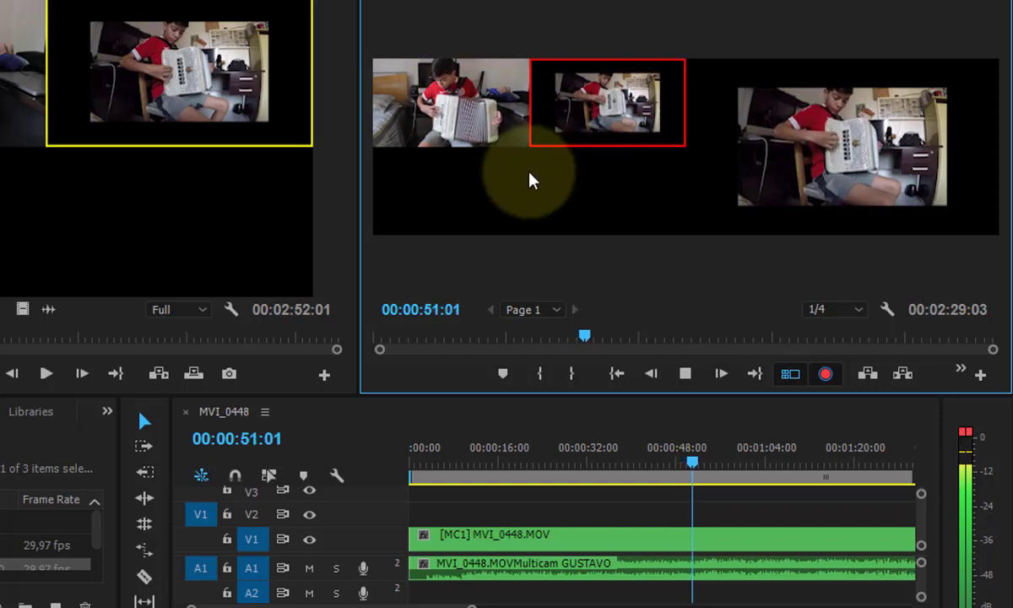
pyautogui.click(487, 117)
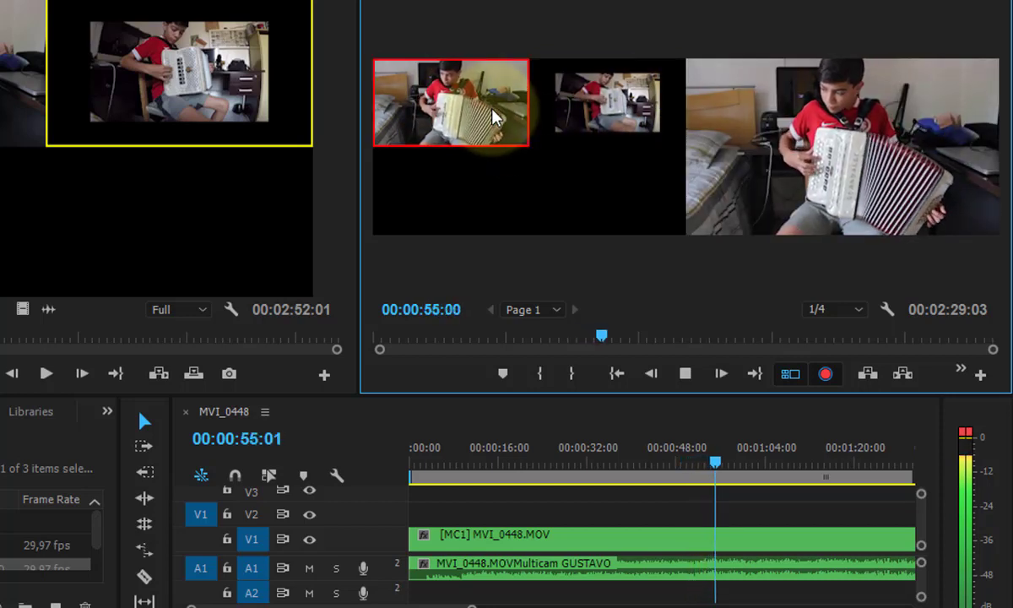
pyautogui.click(597, 111)
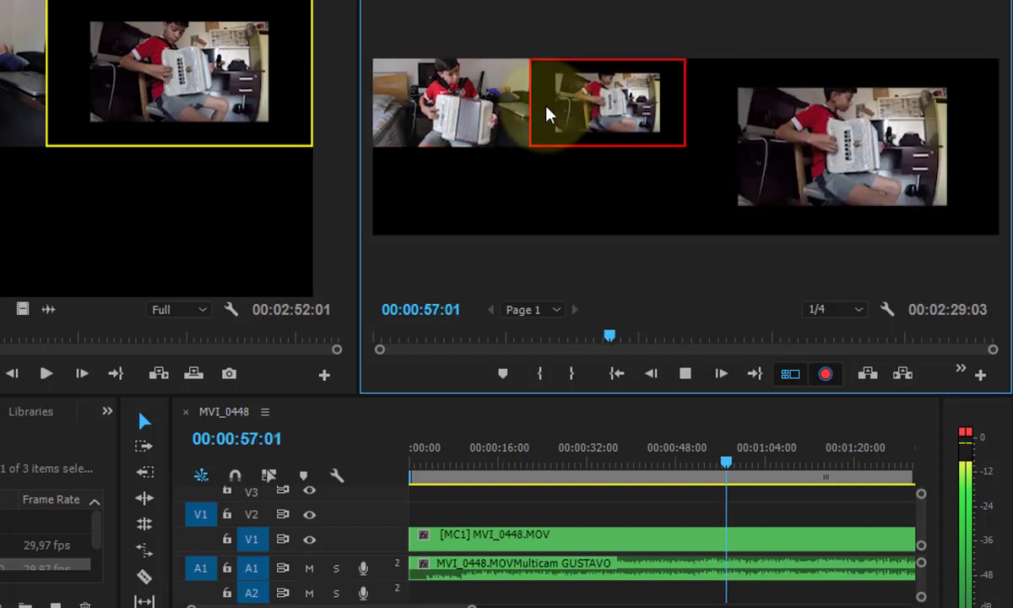
pyautogui.click(496, 117)
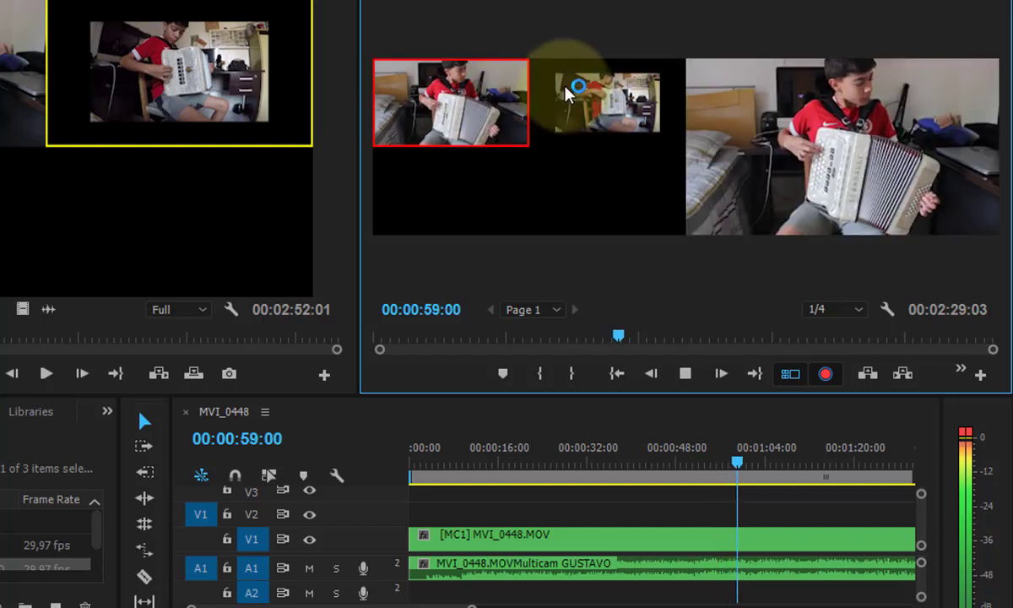
pyautogui.click(573, 92)
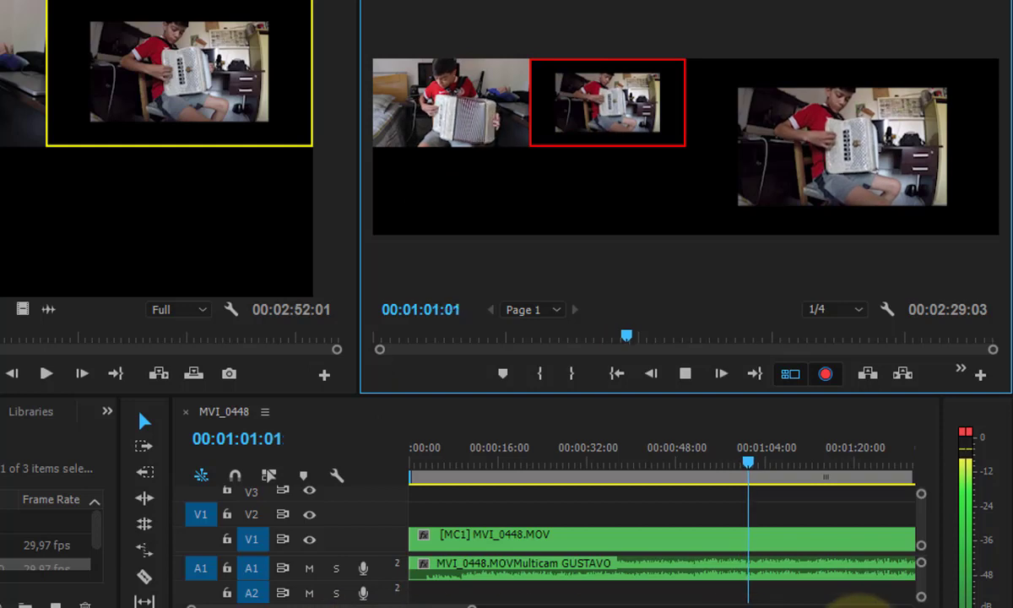
pyautogui.click(832, 601)
pyautogui.moveTo(830, 597); pyautogui.dragTo(799, 581)
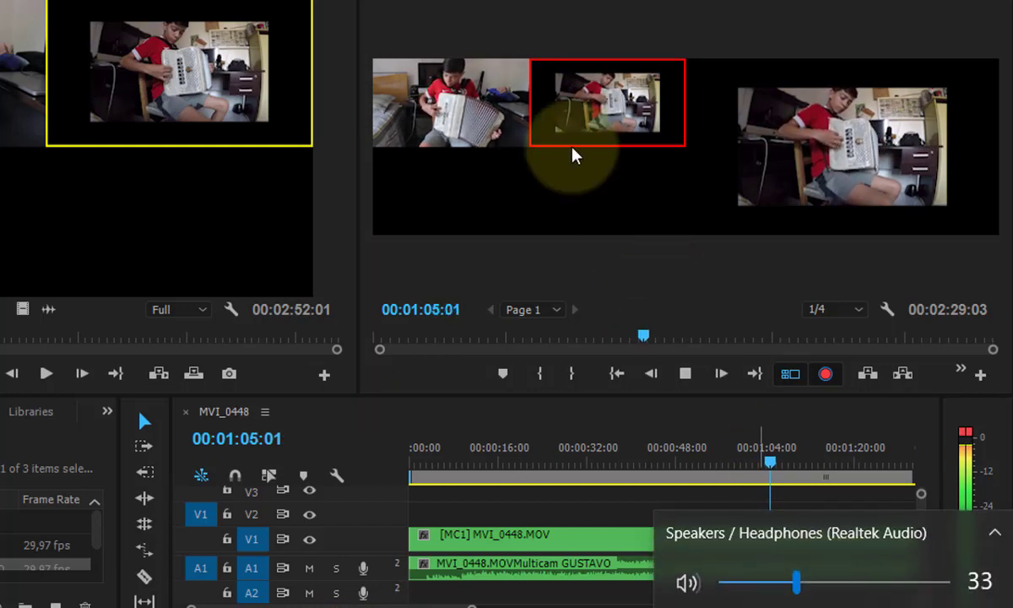
pyautogui.click(498, 97)
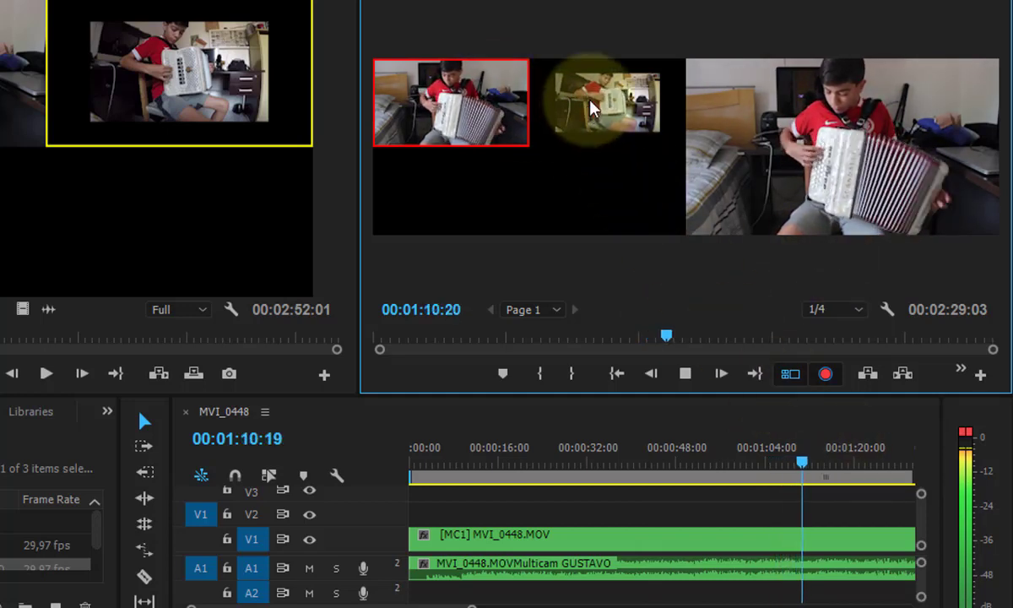
pyautogui.press('2')
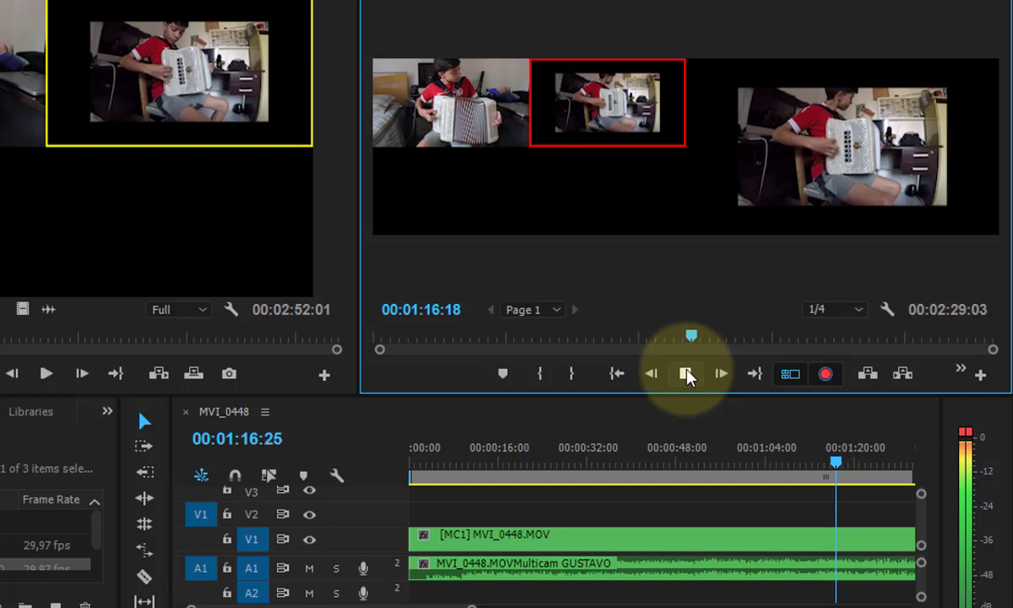
pyautogui.click(687, 374)
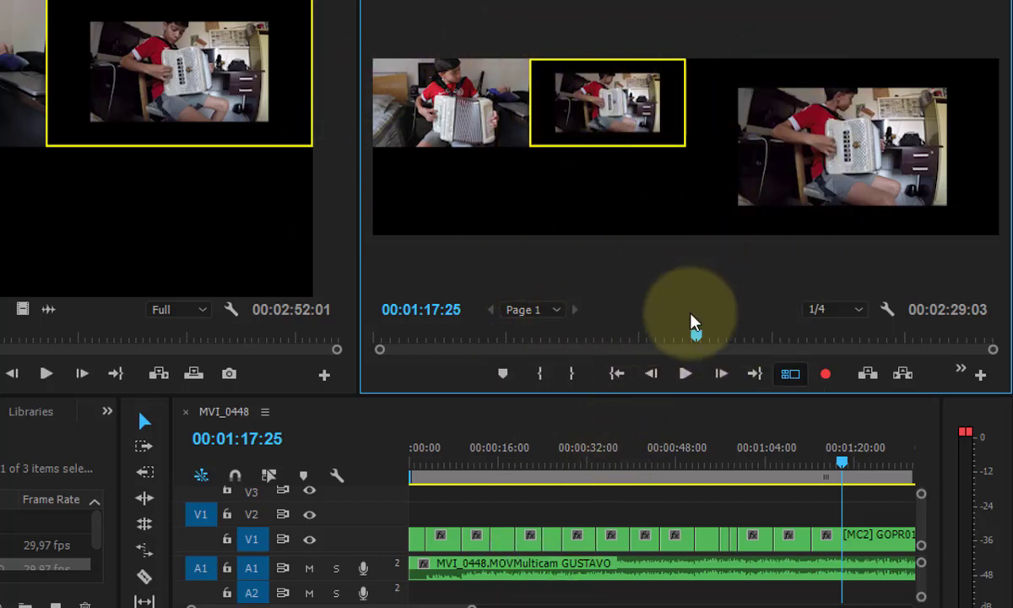
pyautogui.hotkey('ctrl', 's')
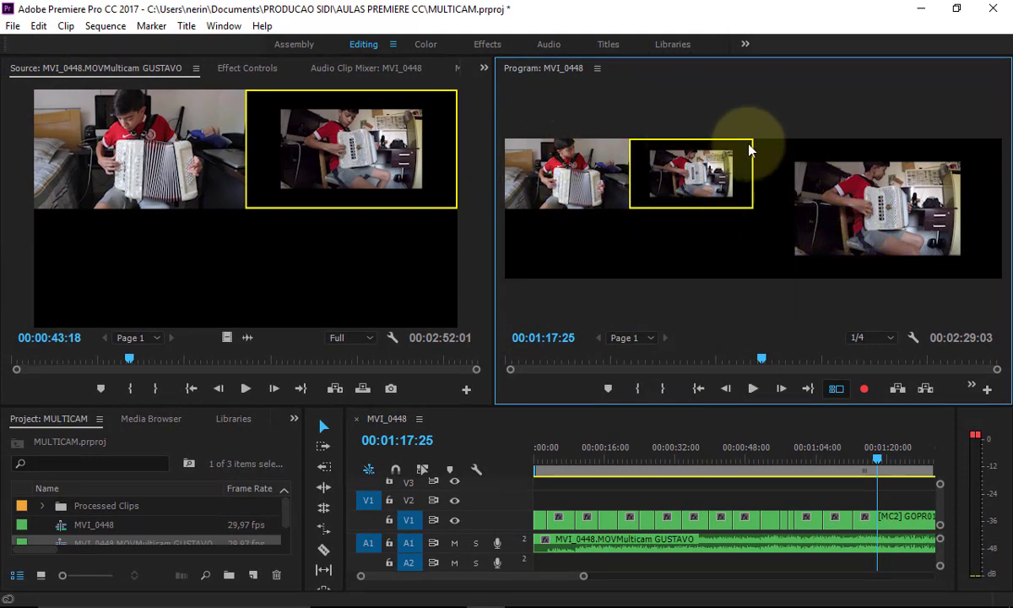
pyautogui.click(764, 287)
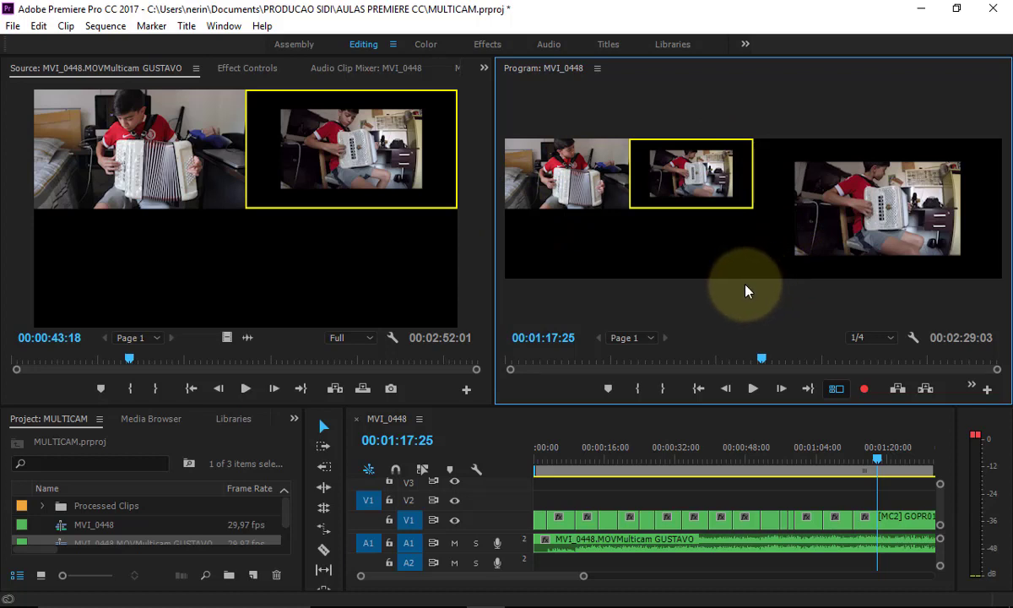
pyautogui.click(745, 289)
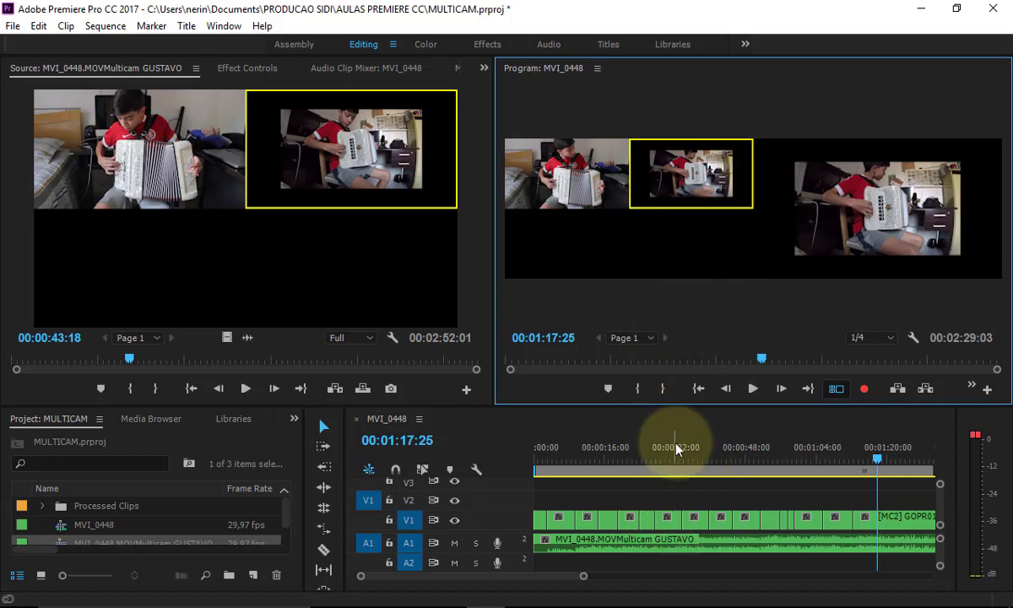
pyautogui.moveTo(629, 601)
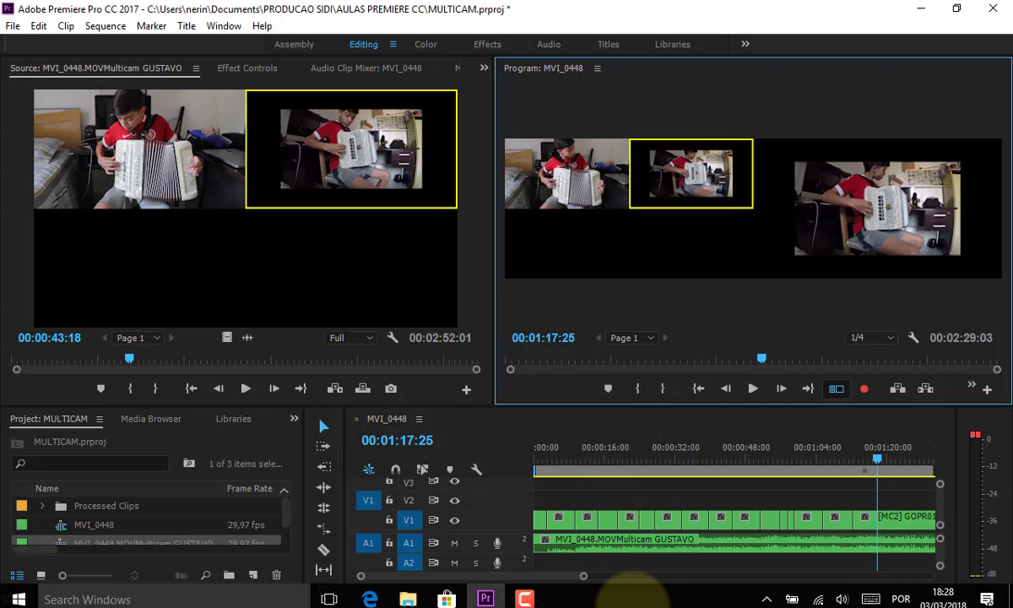
pyautogui.click(525, 599)
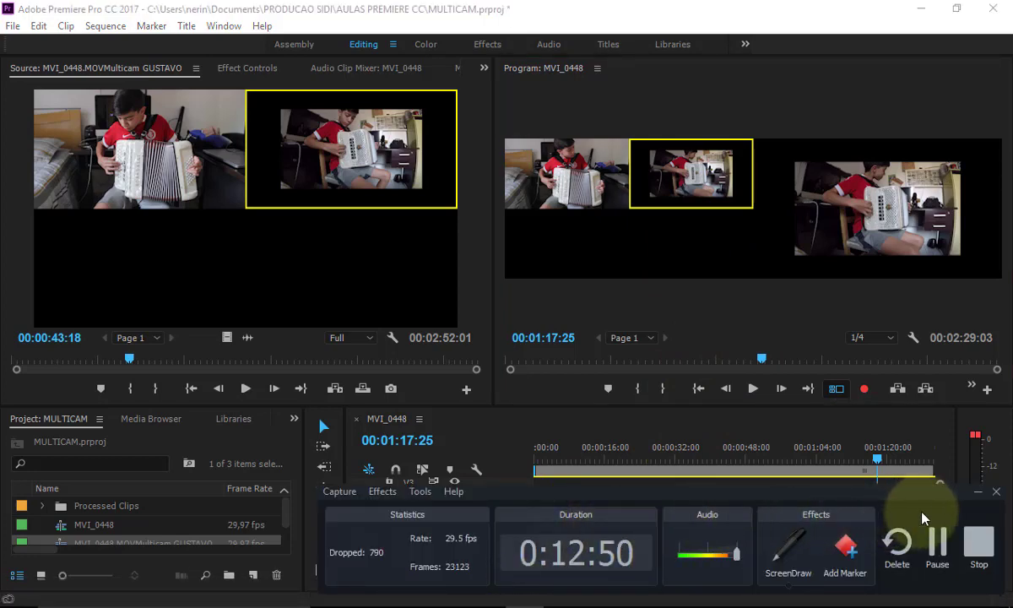
pyautogui.click(978, 492)
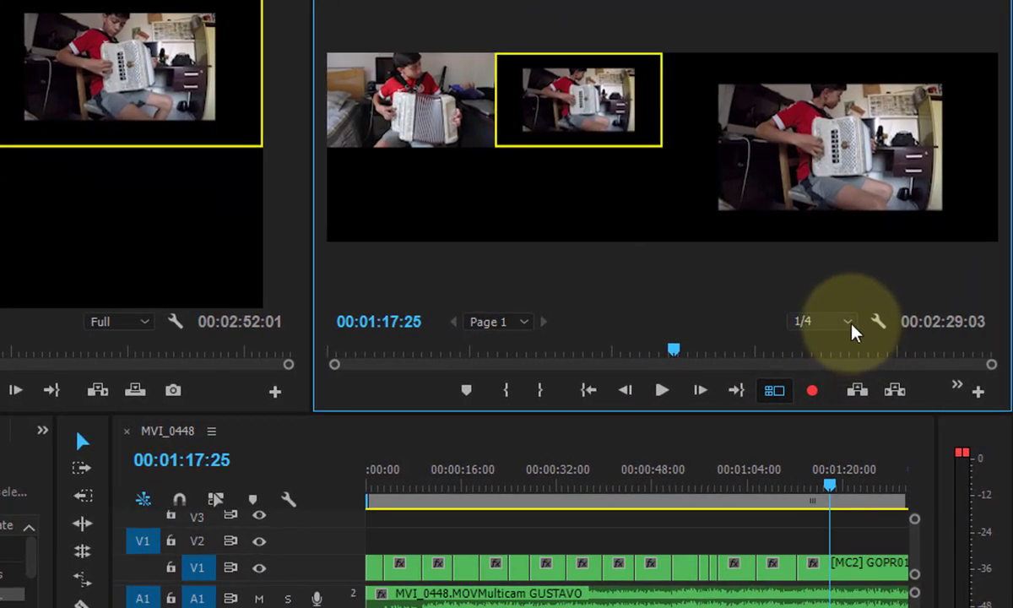
# Step: Set playback resolution to 1/8, replay the sequence from the start, and cut to camera 2
pyautogui.click(851, 322)
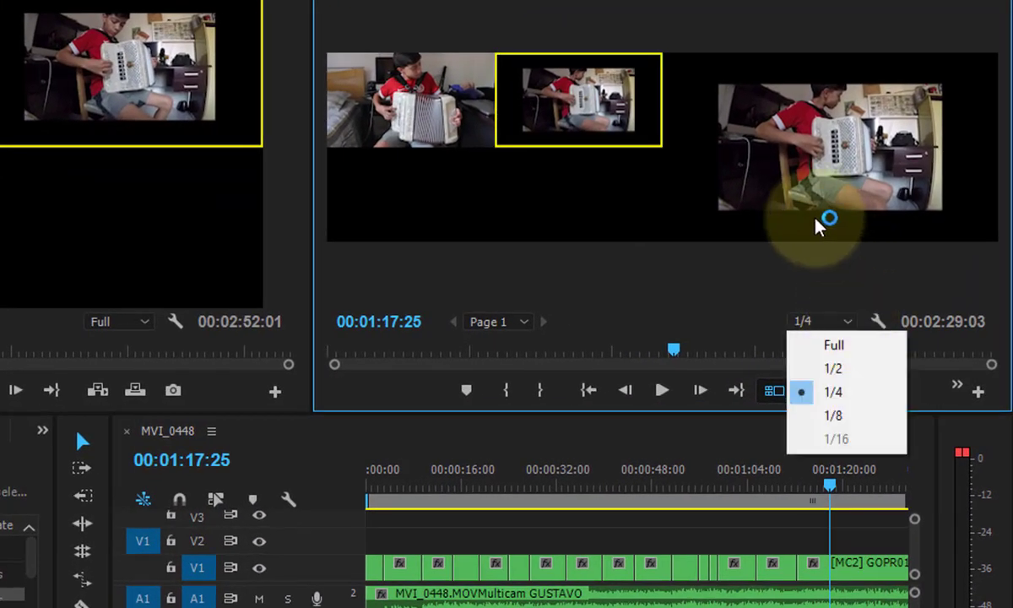
pyautogui.click(858, 417)
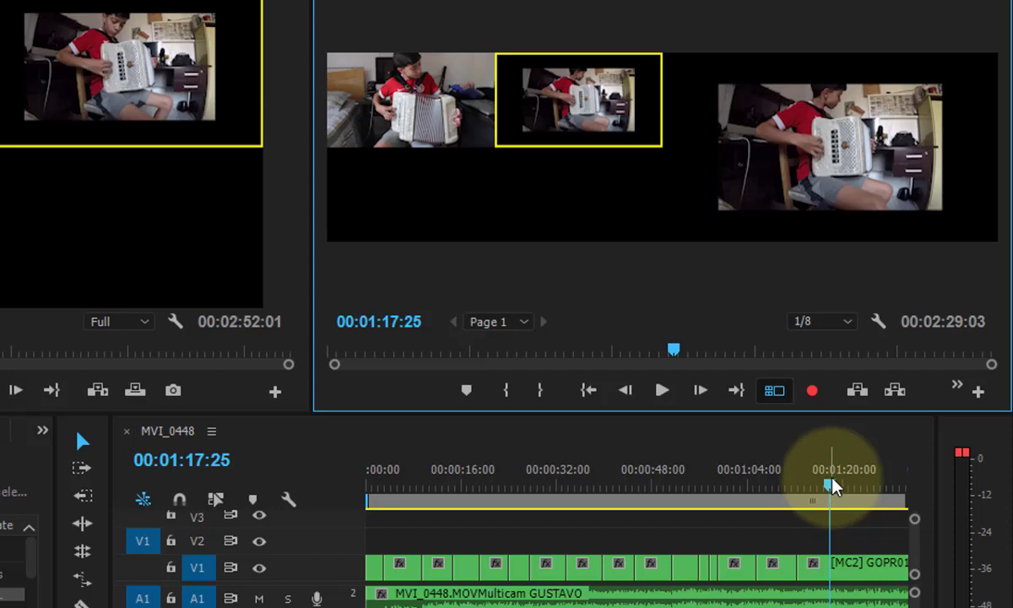
pyautogui.moveTo(830, 483); pyautogui.dragTo(363, 524)
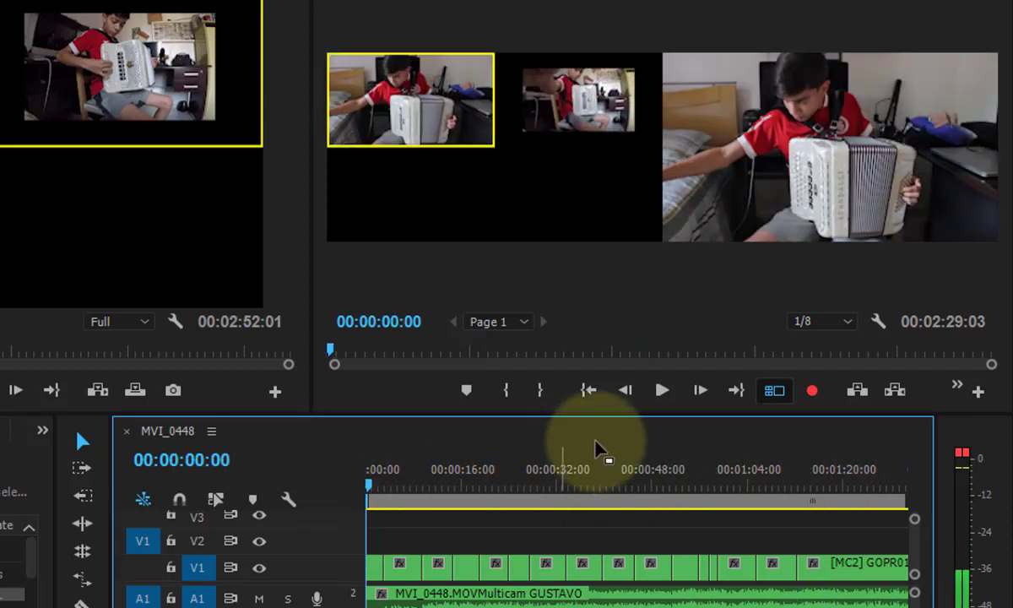
pyautogui.click(667, 393)
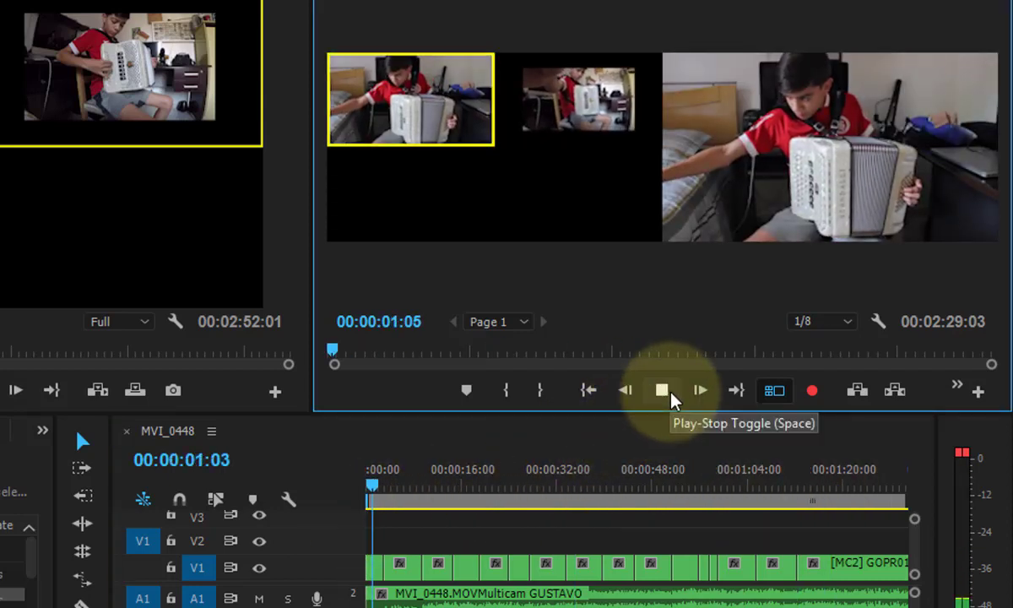
pyautogui.press('2')
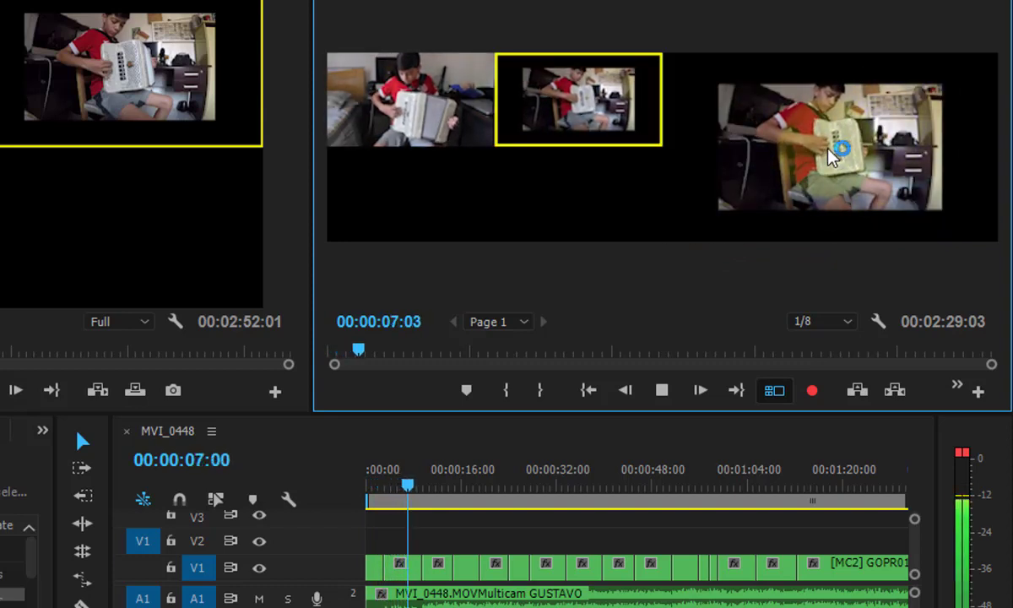
pyautogui.click(775, 391)
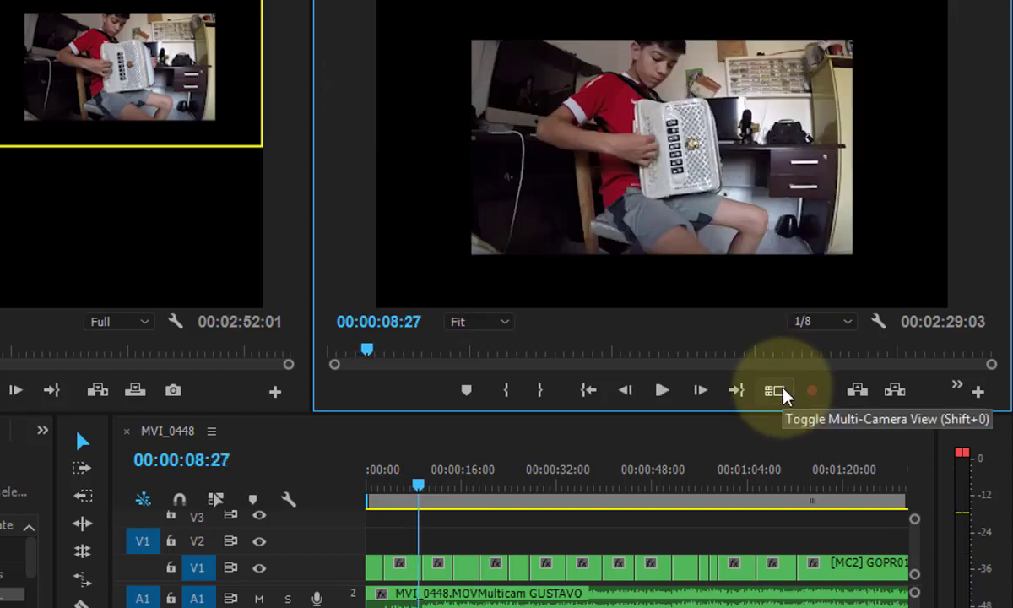
pyautogui.click(663, 390)
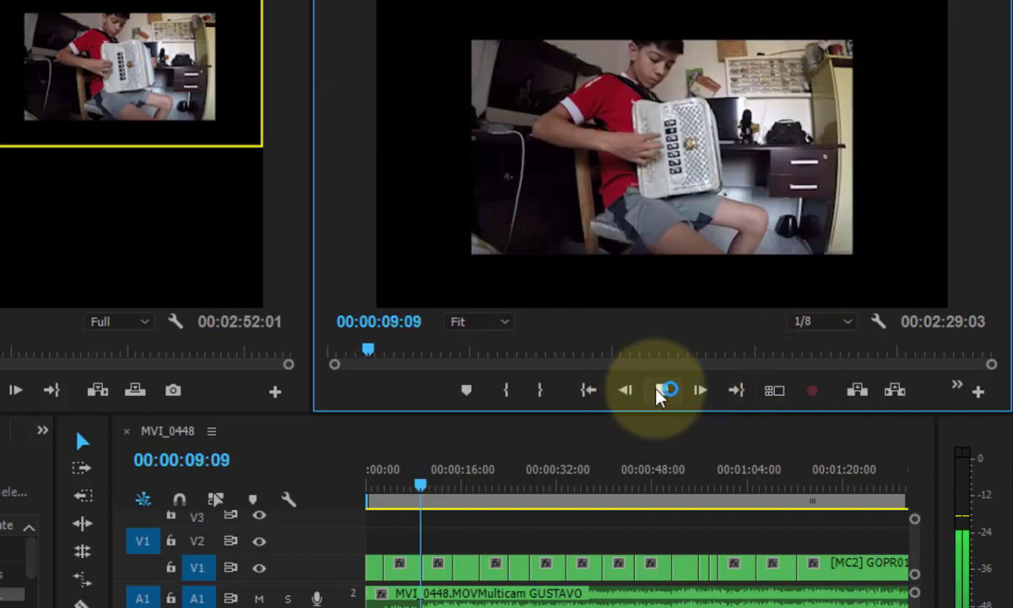
pyautogui.click(654, 232)
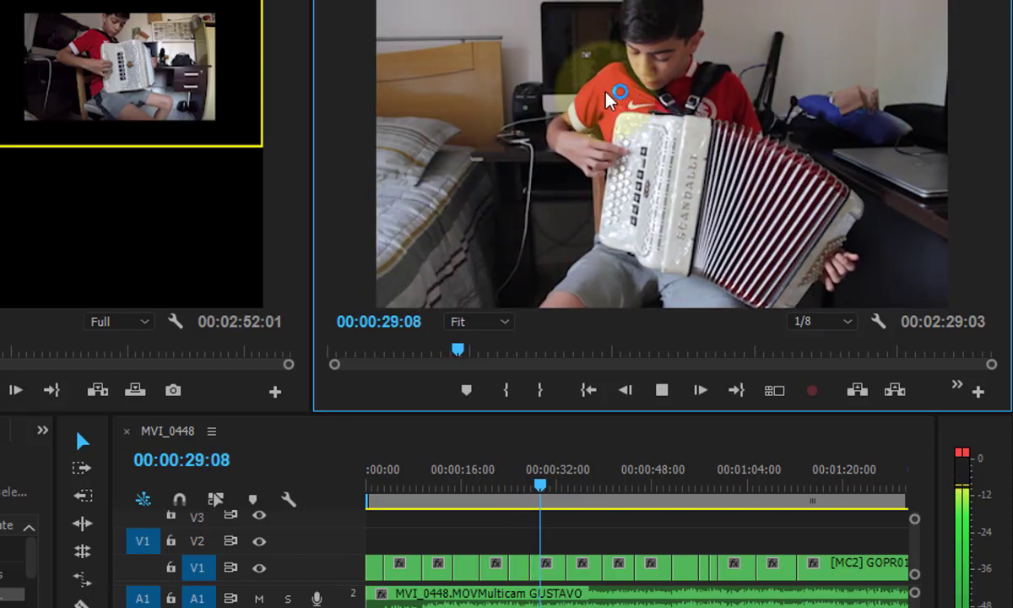
pyautogui.click(663, 53)
pyautogui.moveTo(542, 485); pyautogui.dragTo(355, 515)
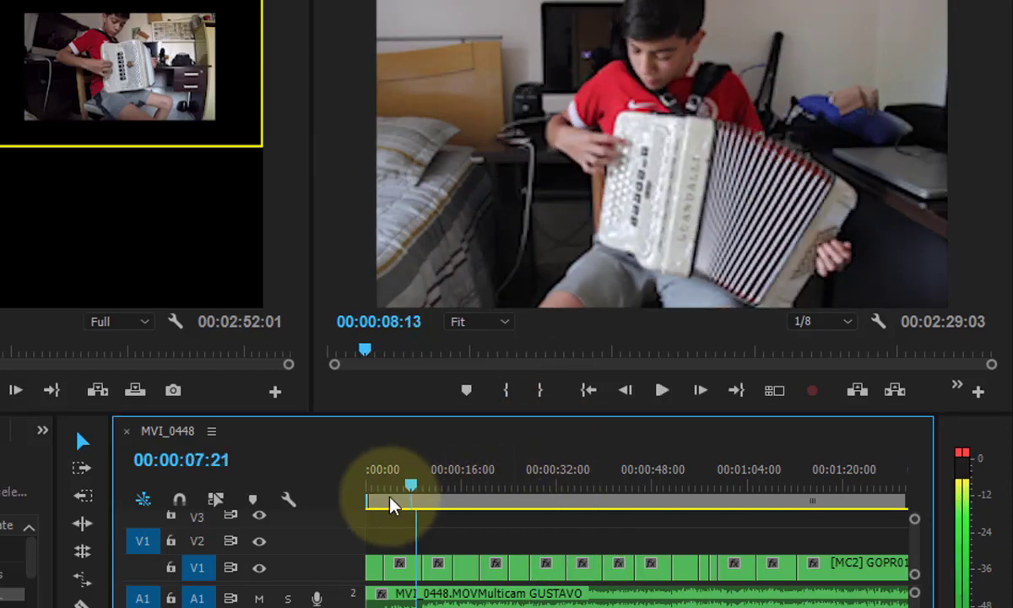
pyautogui.press('space')
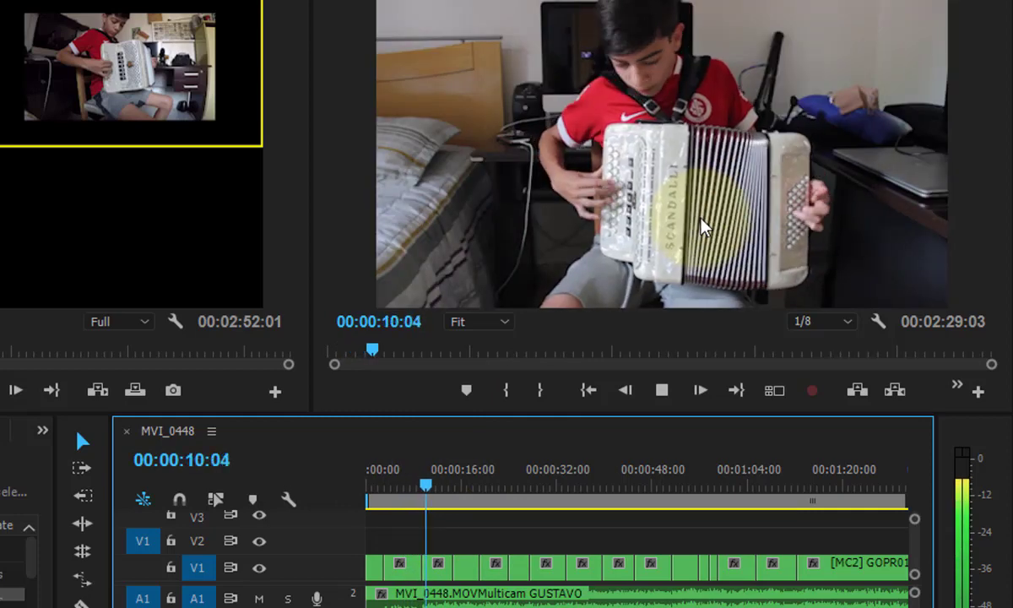
pyautogui.moveTo(432, 484); pyautogui.dragTo(414, 494)
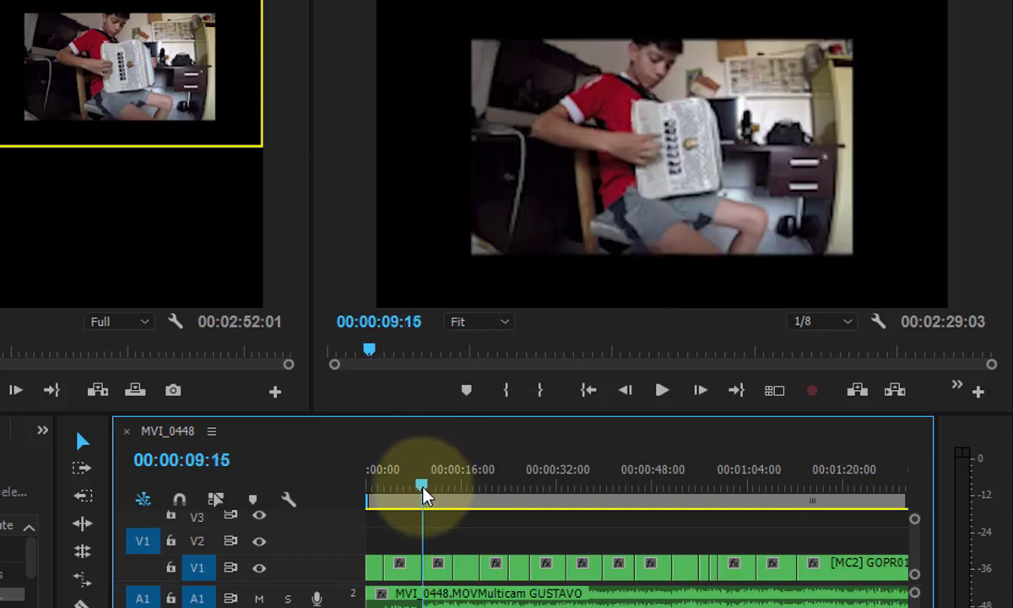
# Step: Restore the multi-camera grid, start on camera 1, and record live cuts between cameras 1 and 2 to 00:00:39:10
pyautogui.click(779, 394)
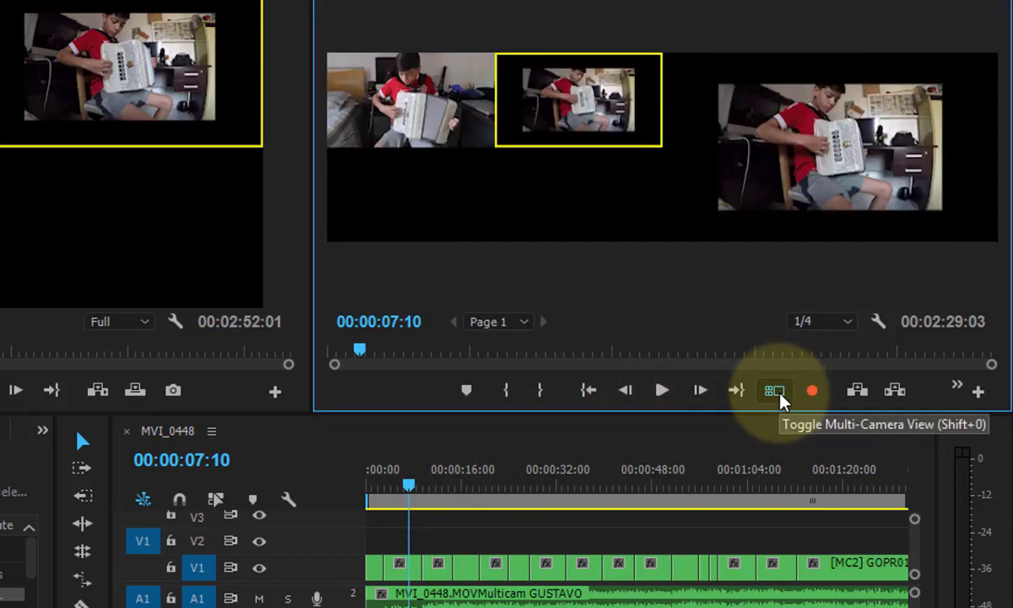
pyautogui.click(433, 110)
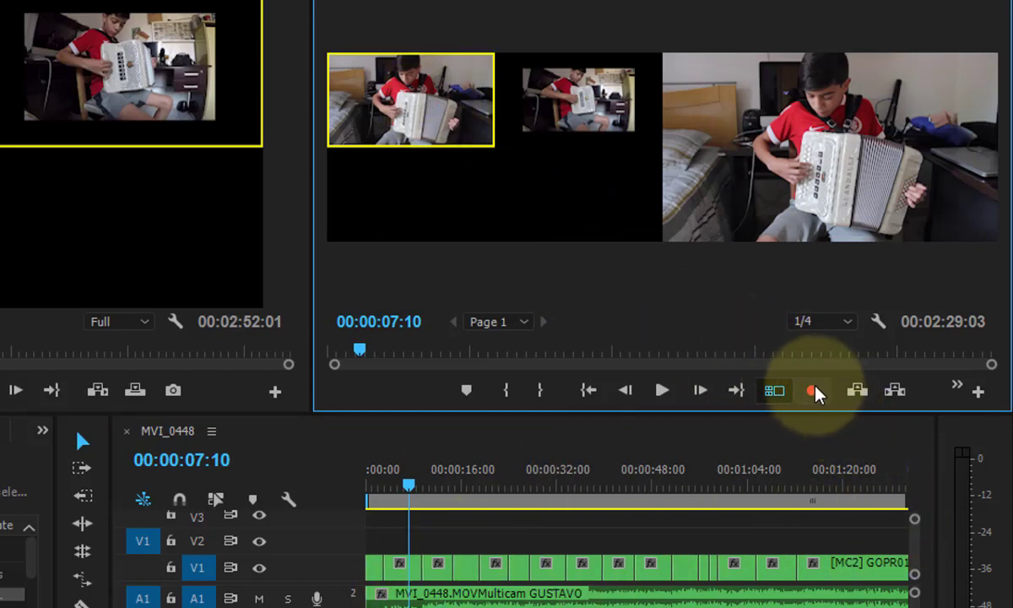
pyautogui.click(662, 392)
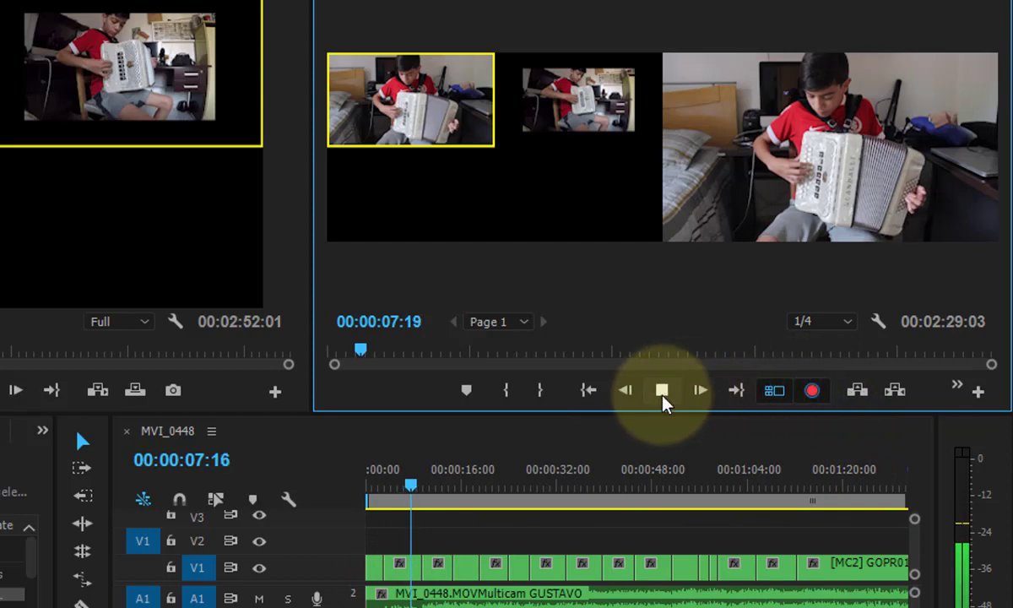
pyautogui.click(456, 102)
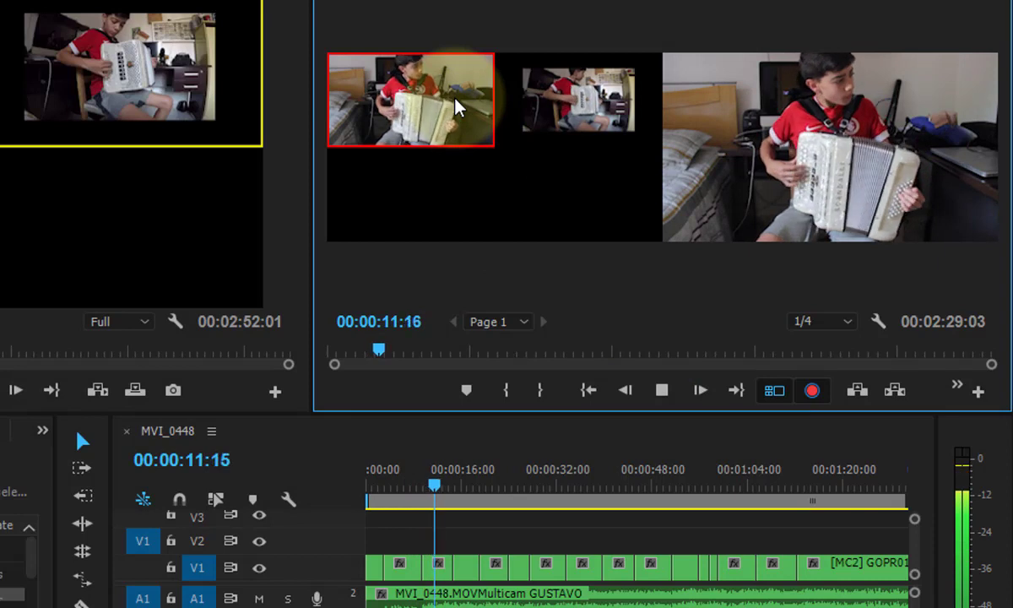
pyautogui.click(561, 111)
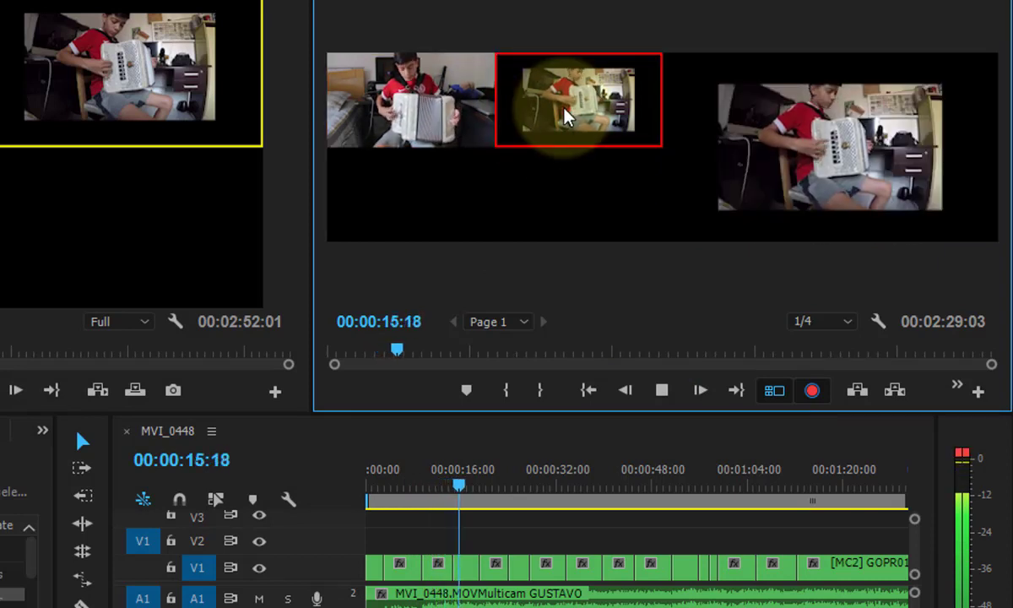
pyautogui.click(525, 118)
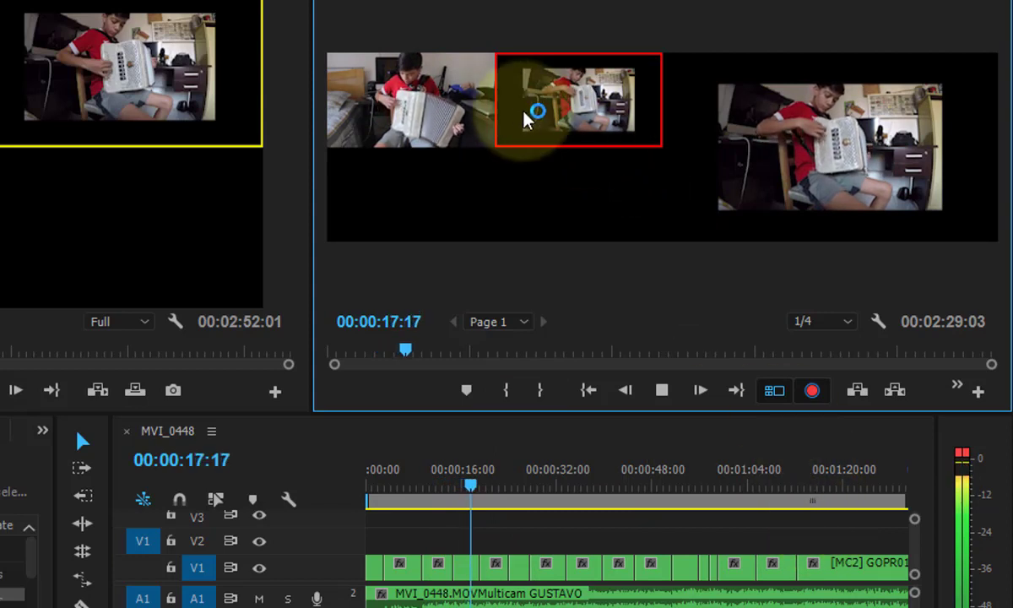
pyautogui.click(439, 114)
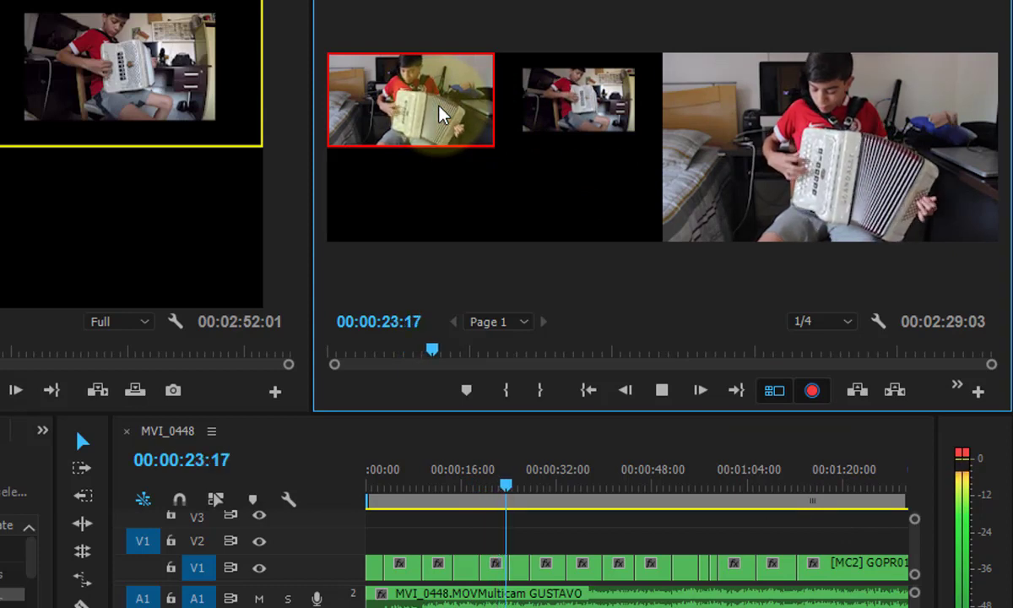
pyautogui.click(553, 97)
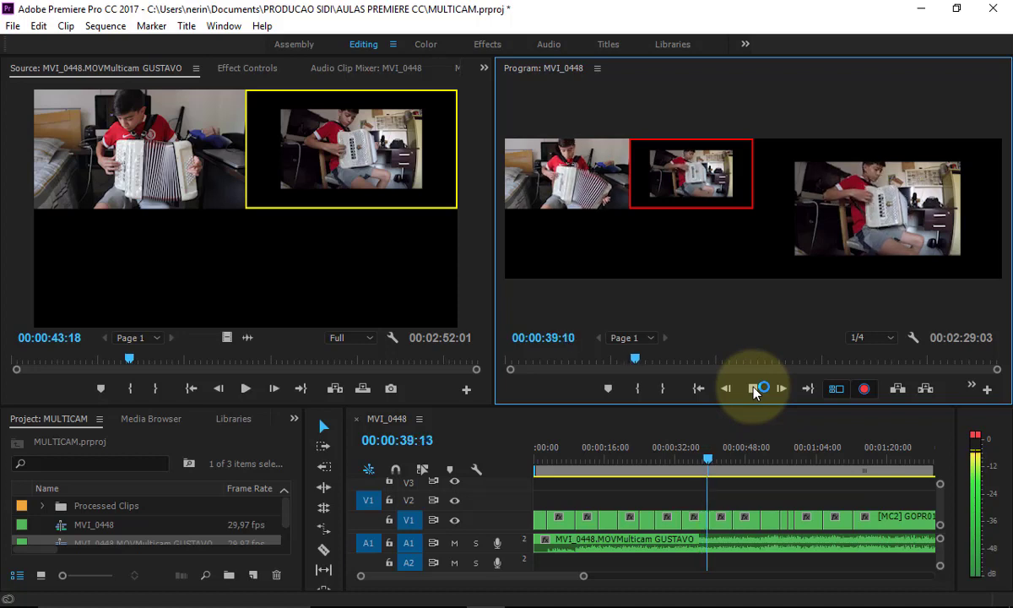
# Step: Cut back to camera 1, move the playhead to about 00:00:15, and switch the program to single full view
pyautogui.press('1')
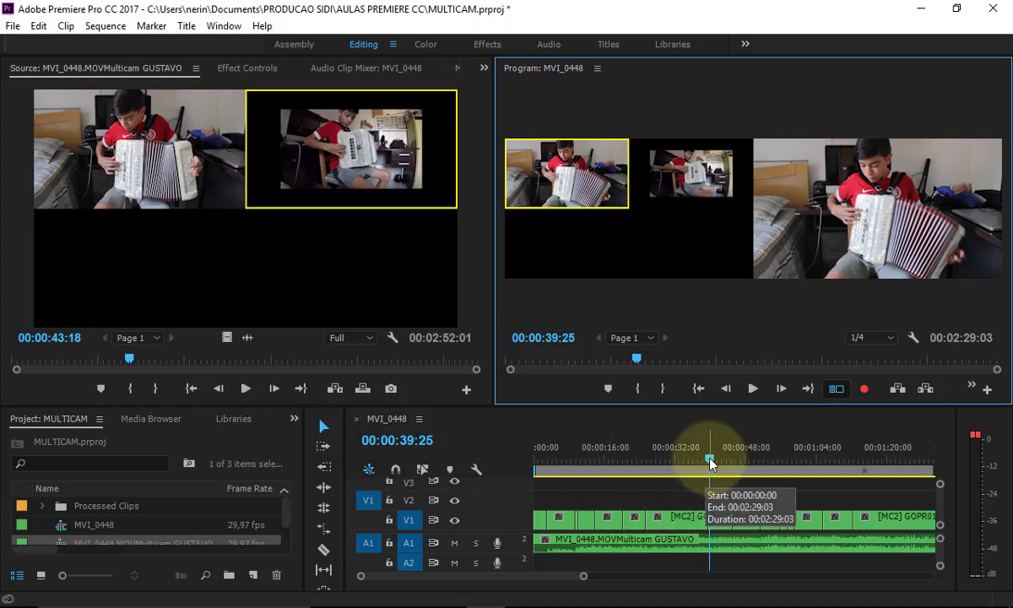
pyautogui.moveTo(707, 466)
pyautogui.mouseDown()
pyautogui.moveTo(605, 478)
pyautogui.moveTo(582, 460)
pyautogui.moveTo(602, 456)
pyautogui.mouseUp()
pyautogui.click(835, 392)
# Step: Scale the V1 clip at about 00:00:15 up to 150
pyautogui.click(610, 517)
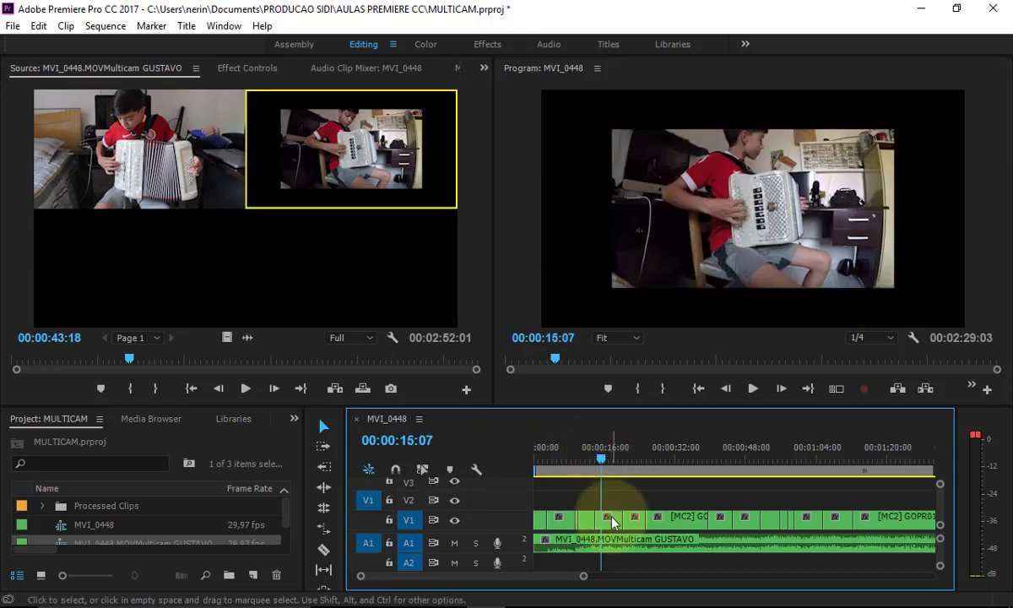
pyautogui.click(241, 71)
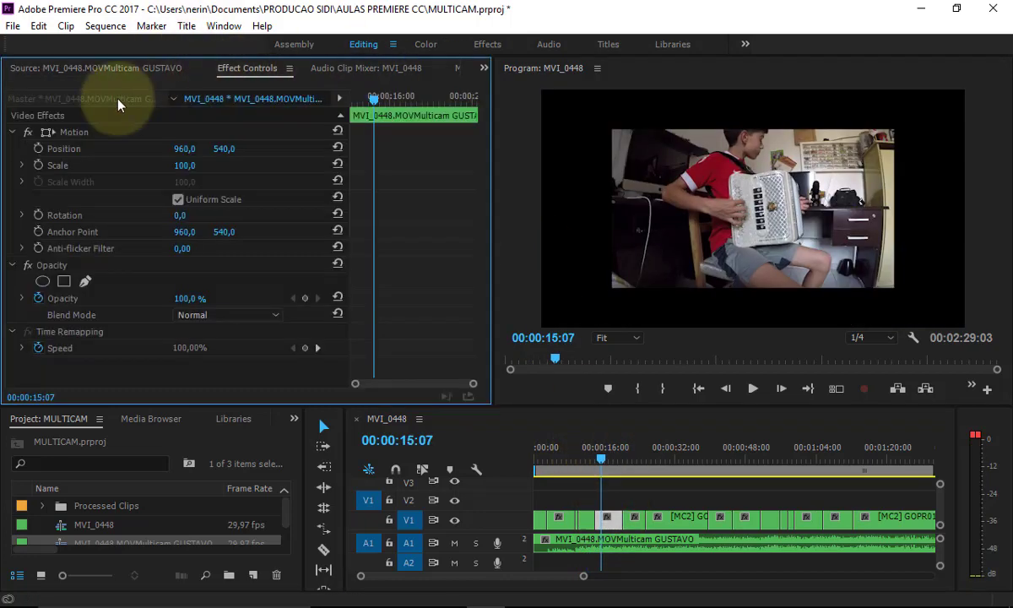
pyautogui.moveTo(185, 166); pyautogui.dragTo(246, 158)
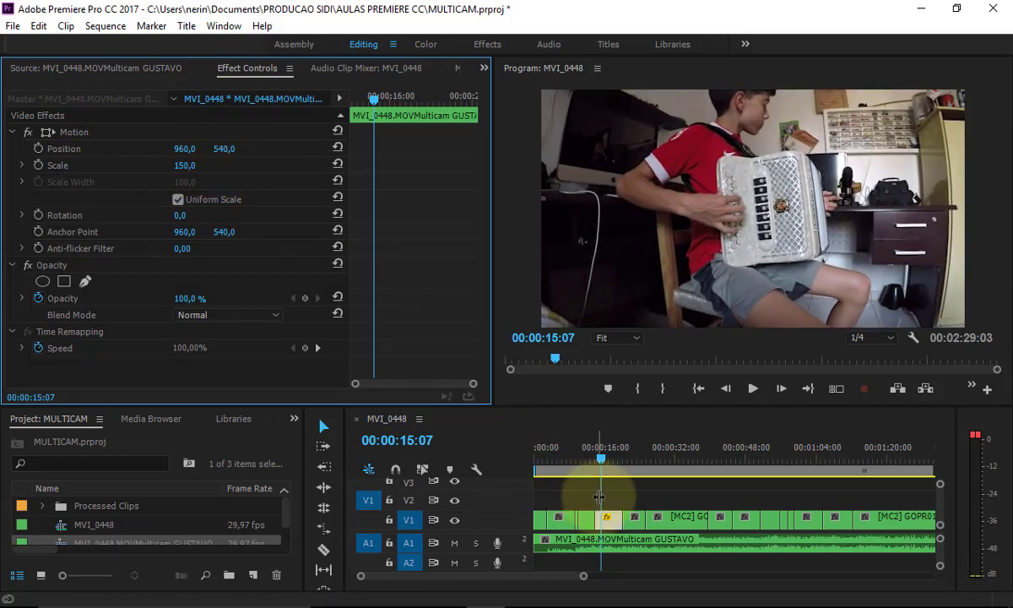
# Step: Remove the Motion, Opacity and Time Remapping attributes from the next V1 clip near 00:00:31
pyautogui.click(632, 517)
pyautogui.moveTo(629, 462); pyautogui.dragTo(673, 460)
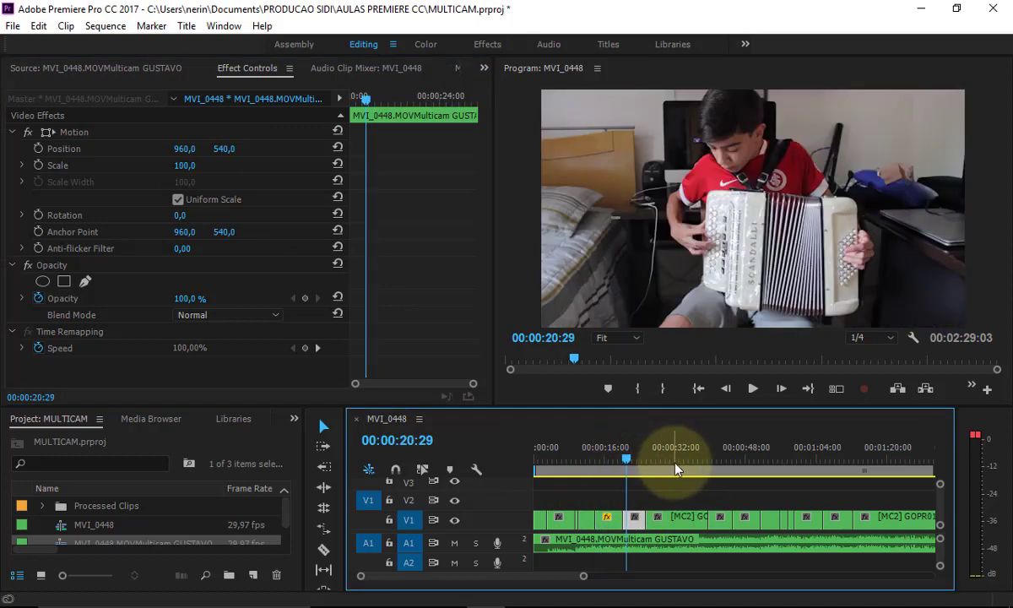
pyautogui.click(40, 26)
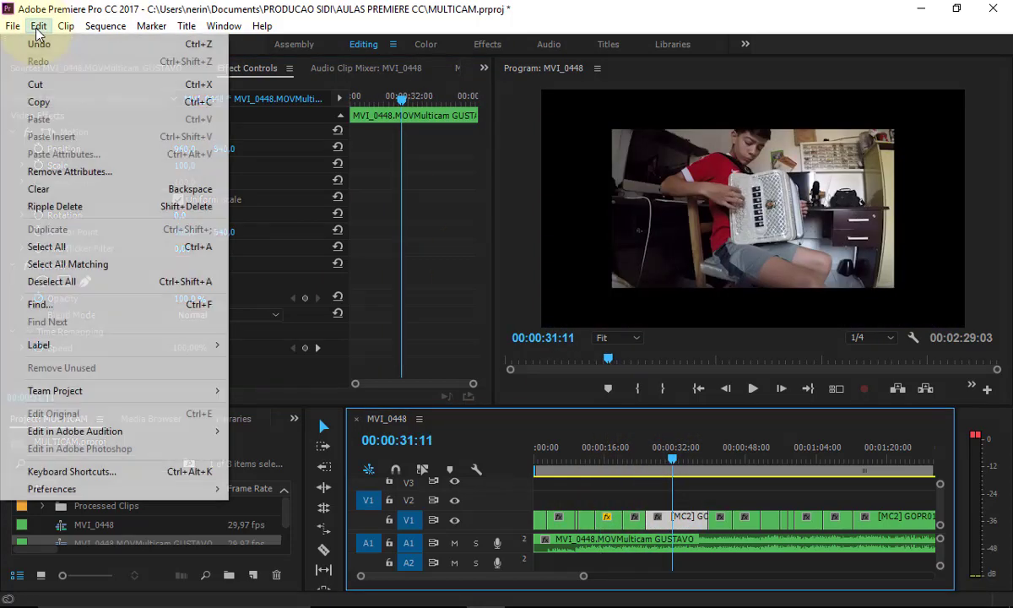
pyautogui.click(114, 165)
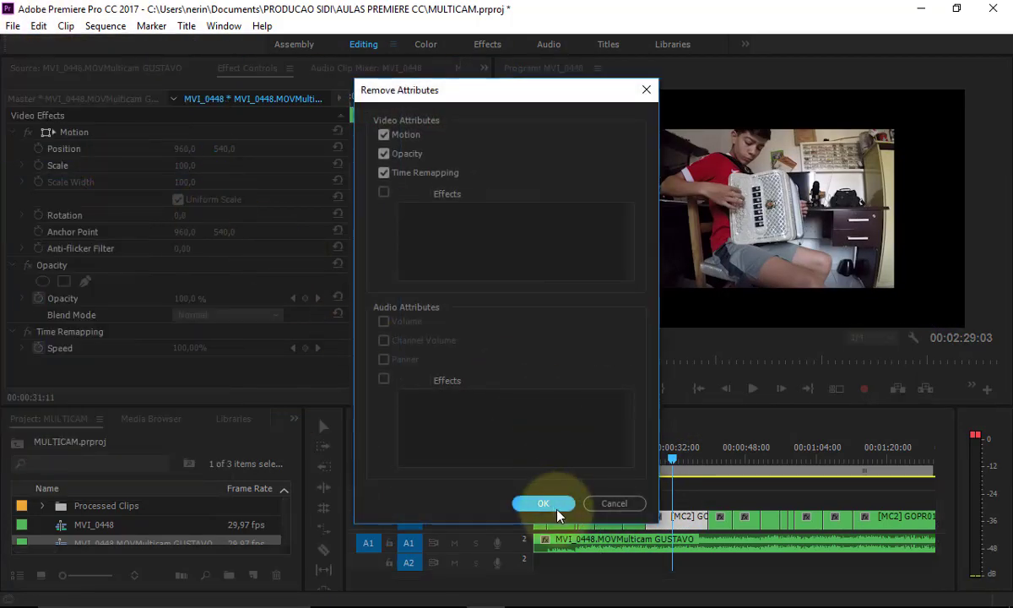
pyautogui.click(543, 503)
pyautogui.click(684, 461)
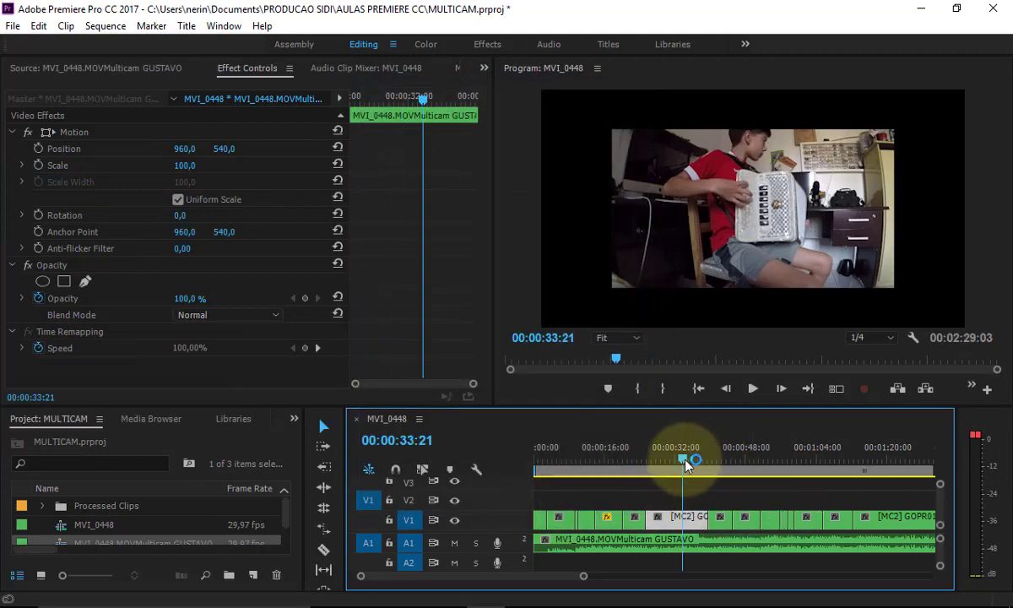
# Step: Scale the clip at about 00:00:29 to 152 and copy its attributes
pyautogui.click(562, 458)
pyautogui.click(561, 517)
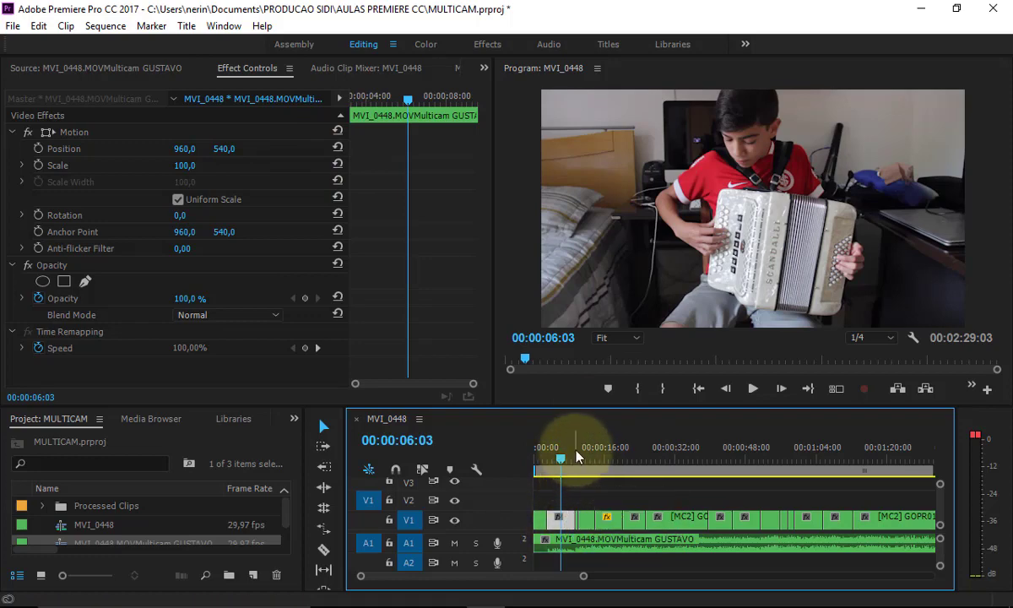
pyautogui.moveTo(578, 457); pyautogui.dragTo(667, 435)
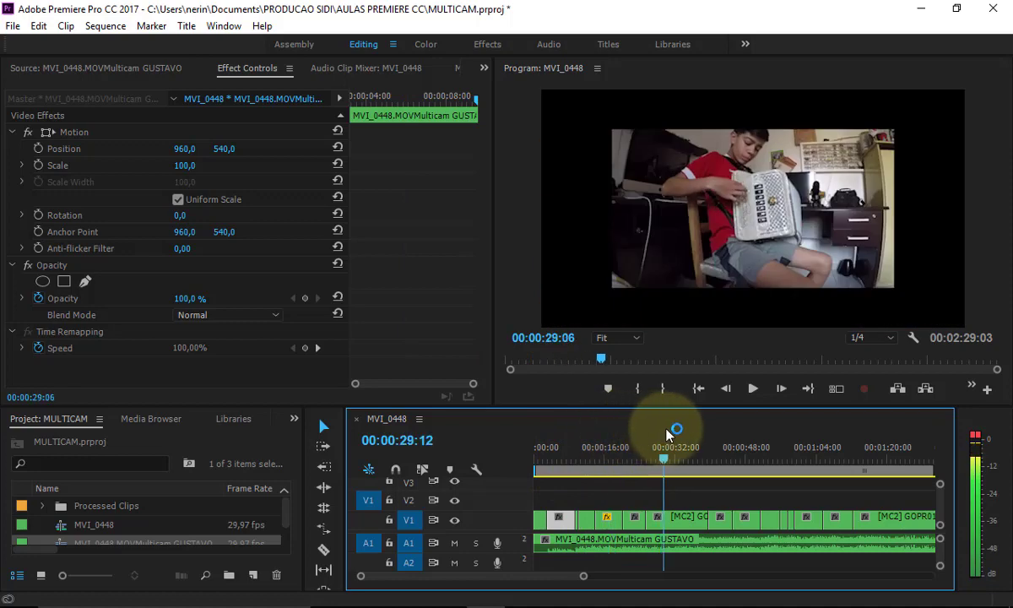
pyautogui.click(663, 516)
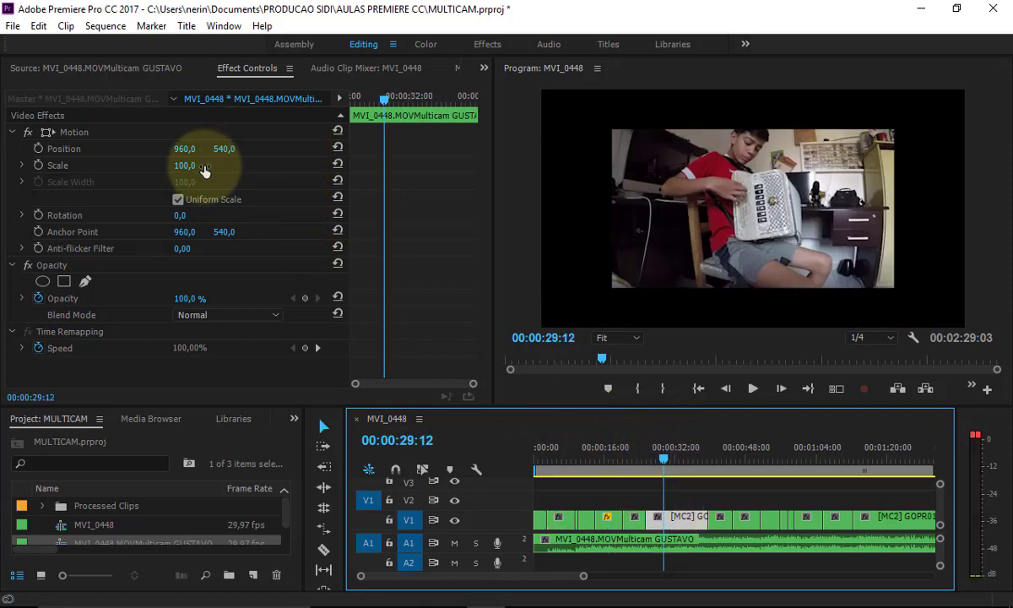
pyautogui.moveTo(205, 168); pyautogui.dragTo(240, 157)
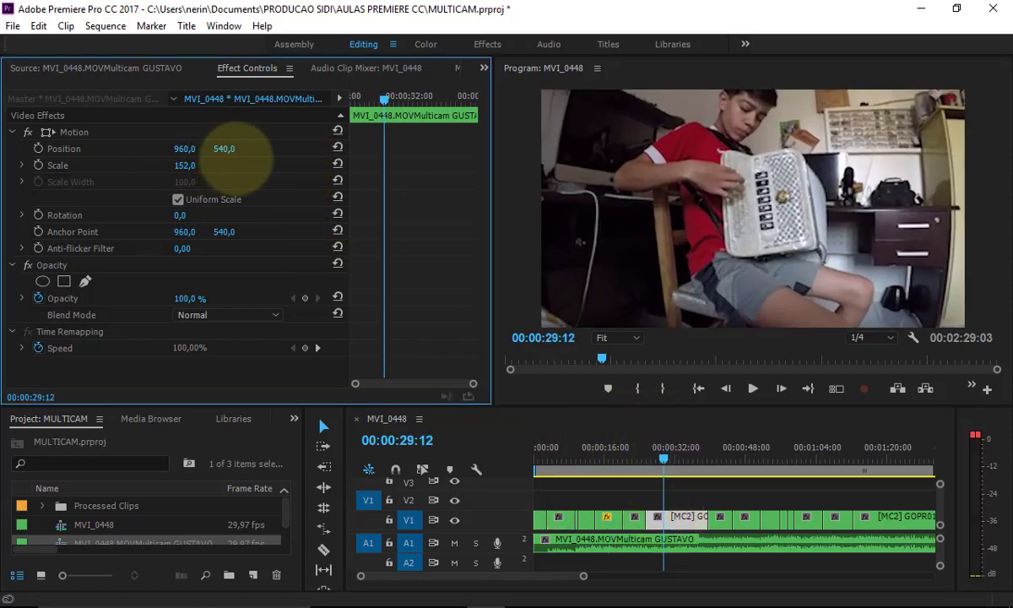
pyautogui.click(680, 528)
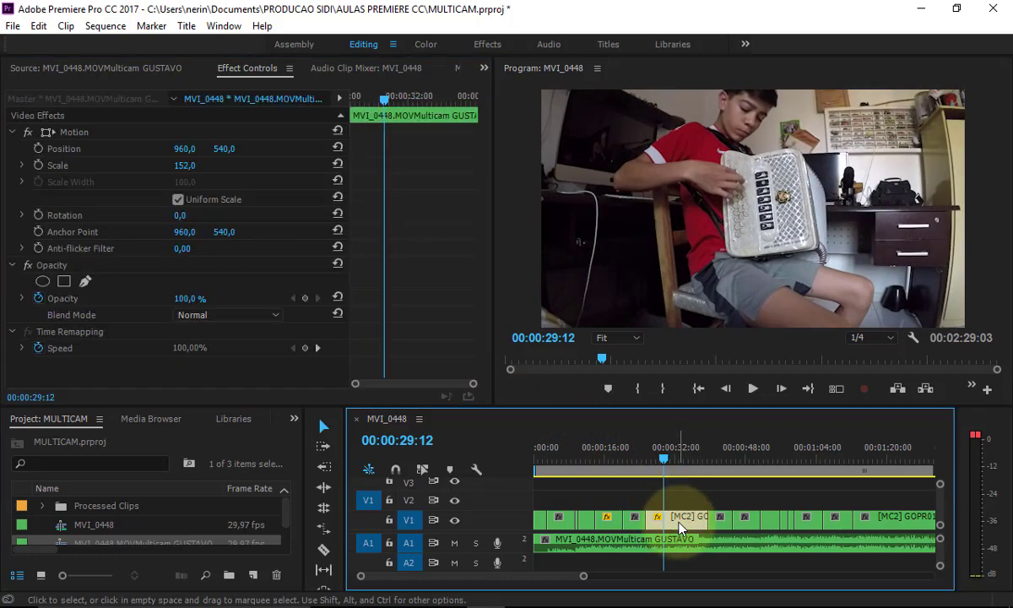
pyautogui.press('ctrl')
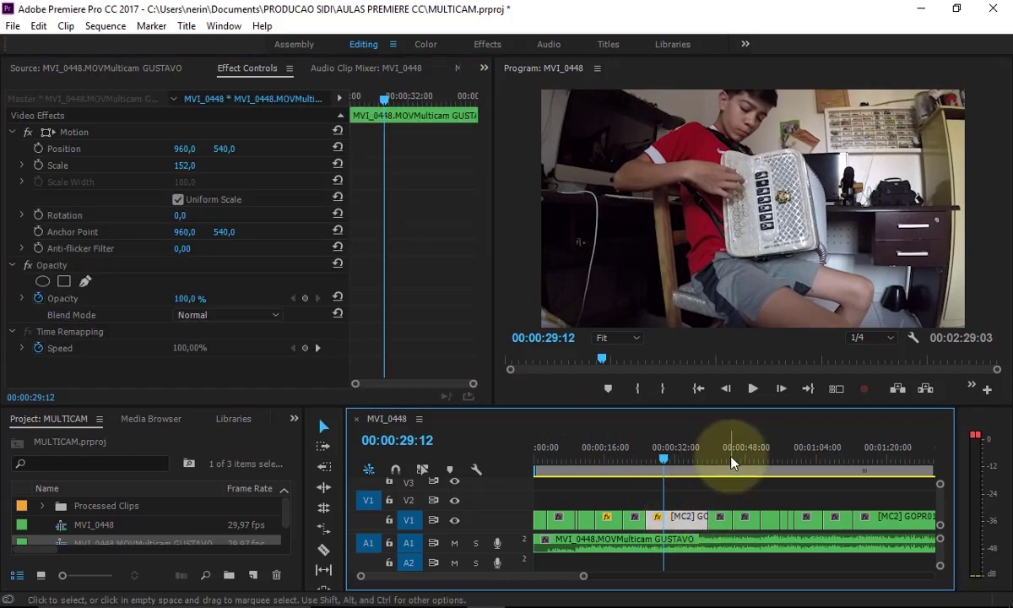
# Step: Paste the 152 scale attributes onto the clip at about 00:00:48
pyautogui.click(720, 458)
pyautogui.click(747, 459)
pyautogui.click(746, 517)
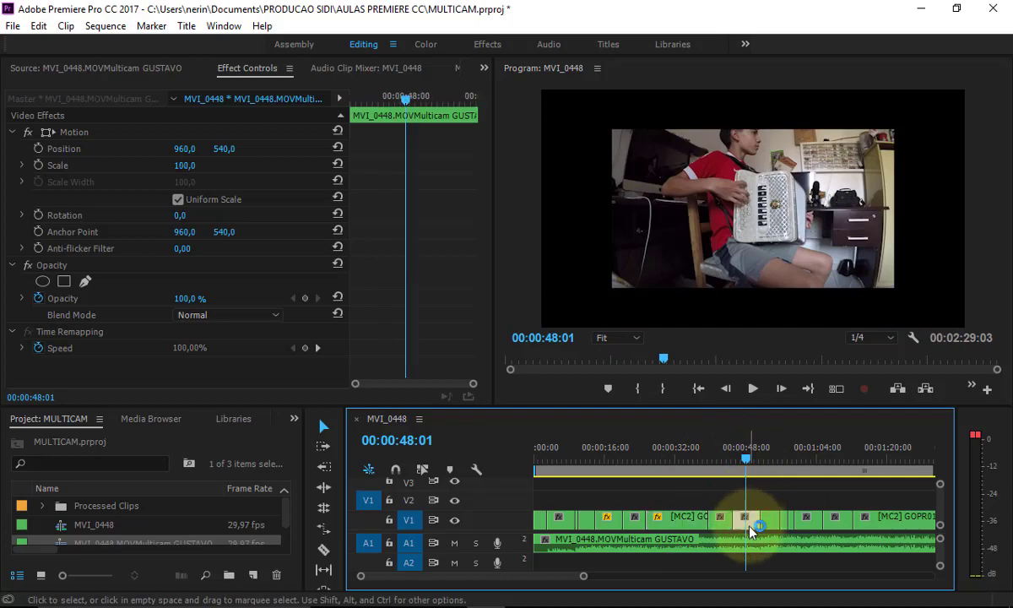
pyautogui.click(39, 26)
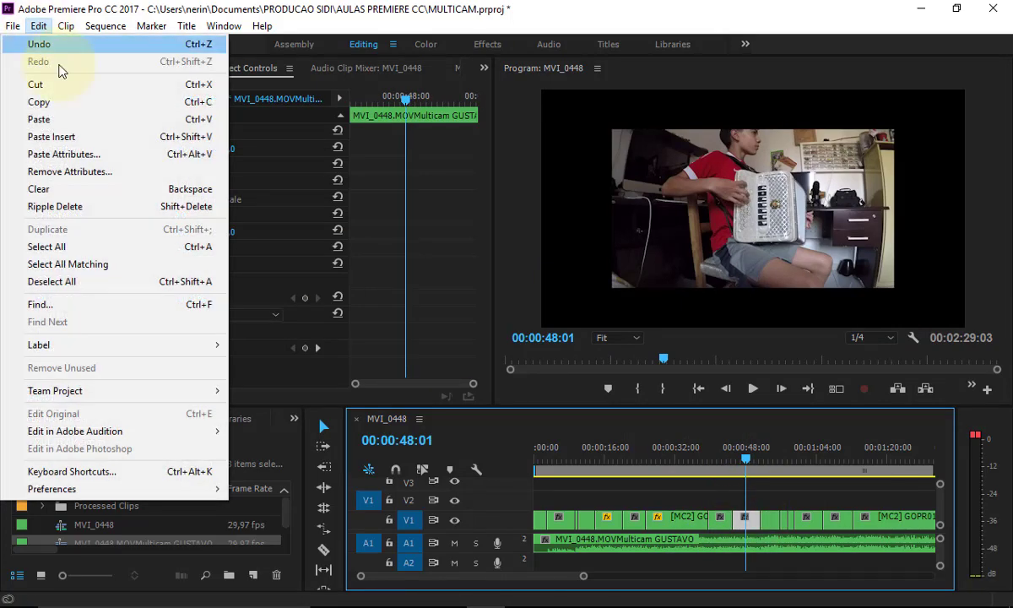
pyautogui.click(90, 154)
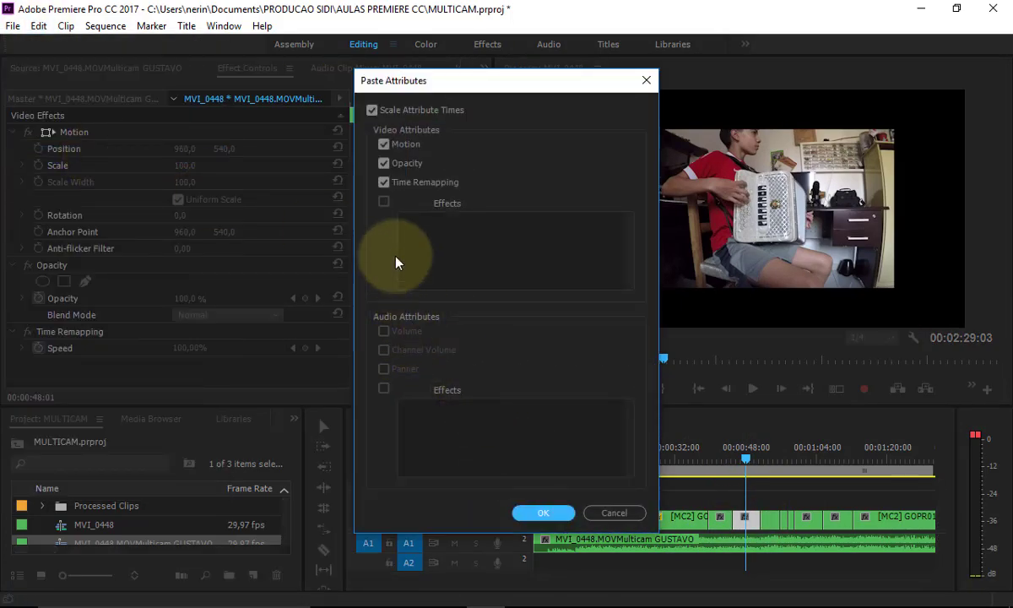
pyautogui.click(549, 513)
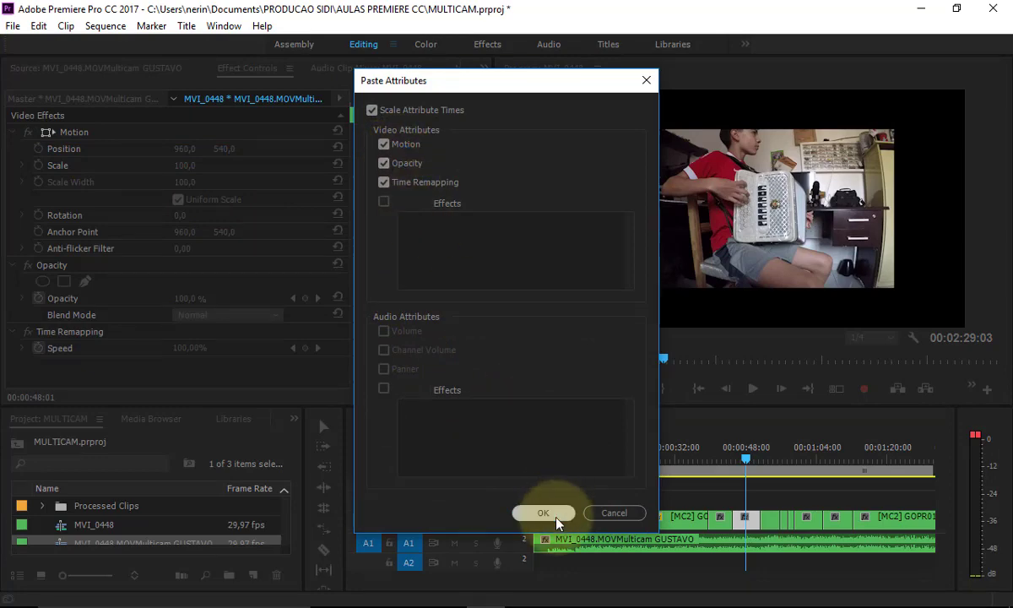
# Step: Paste the 152 scale onto the clips at 00:00:56 and 00:01:01, then zoom the timeline out
pyautogui.moveTo(764, 461); pyautogui.dragTo(783, 456)
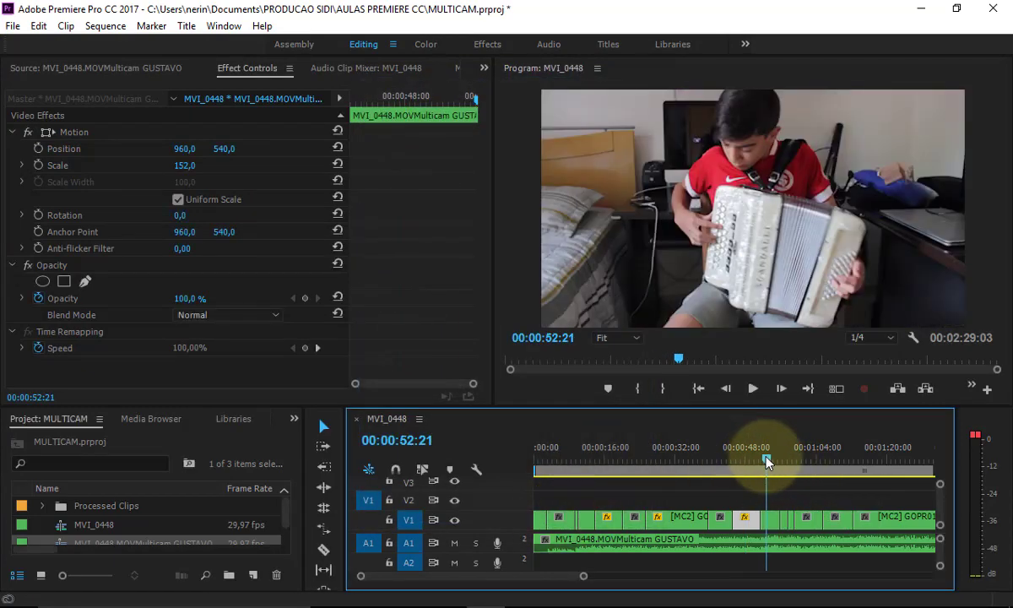
pyautogui.click(785, 517)
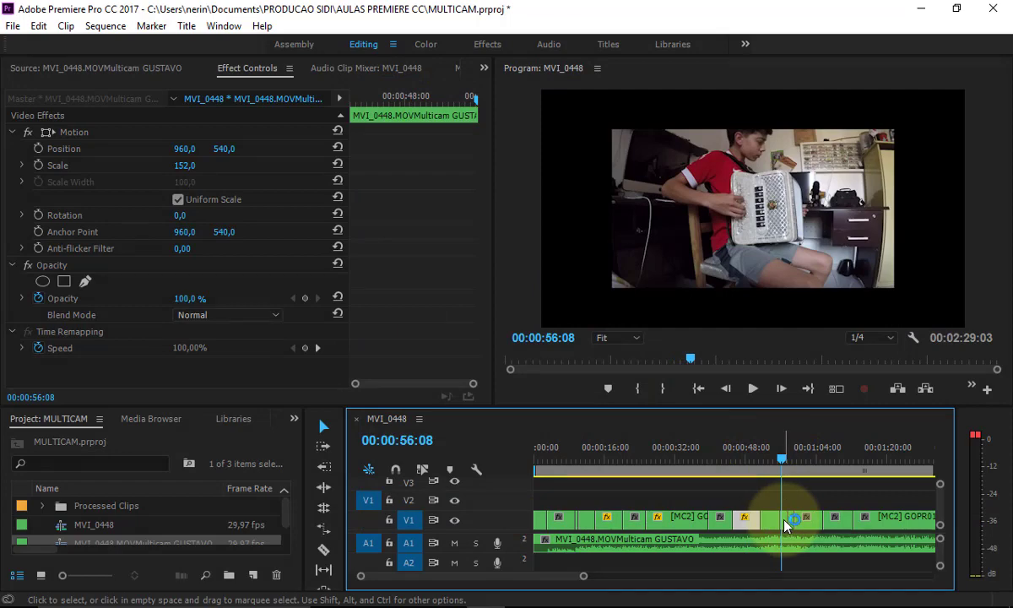
pyautogui.click(38, 26)
pyautogui.click(121, 158)
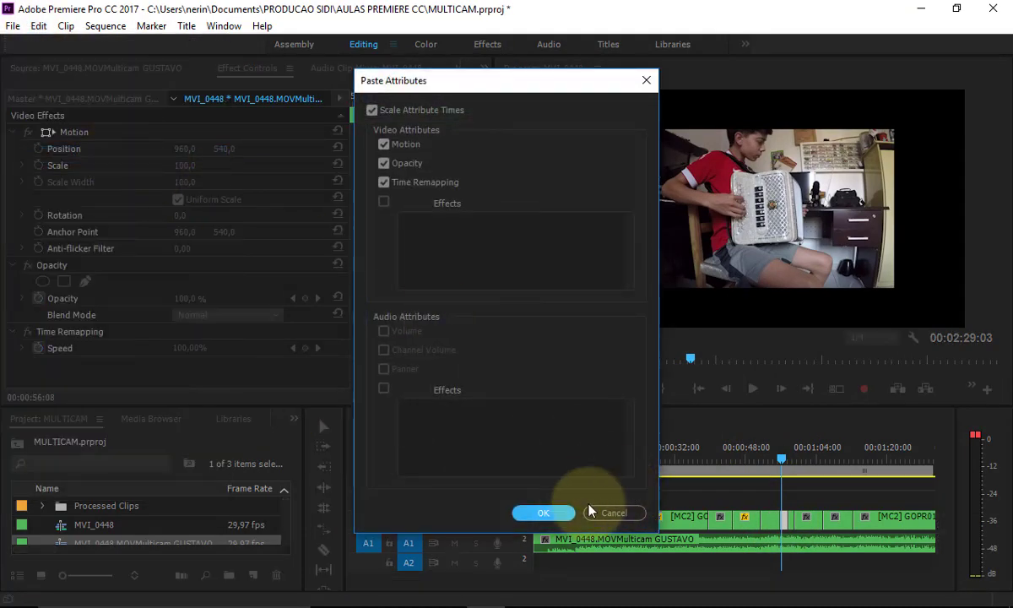
pyautogui.click(546, 513)
pyautogui.moveTo(782, 460); pyautogui.dragTo(807, 458)
pyautogui.click(809, 516)
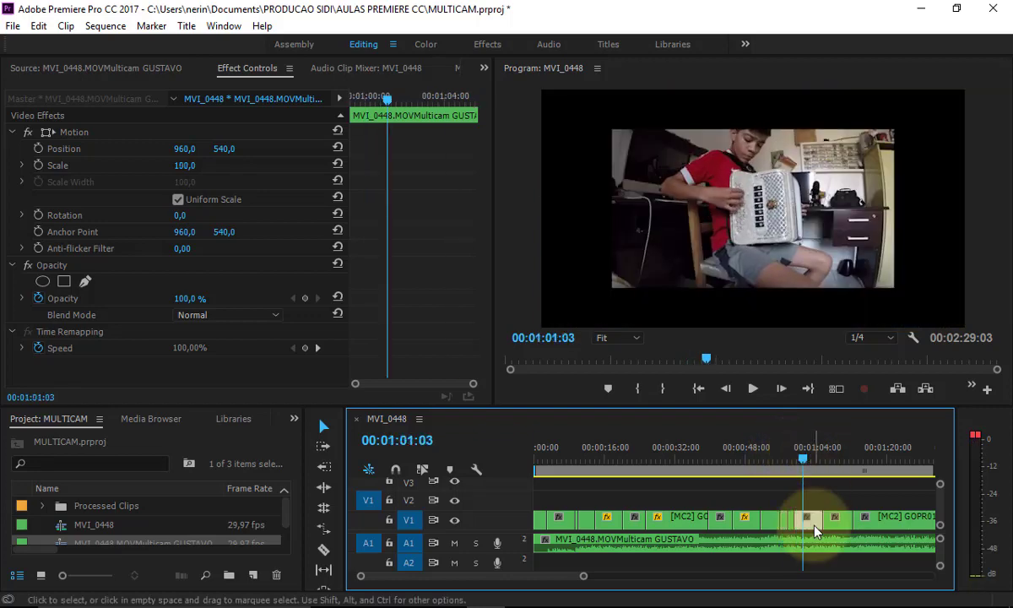
pyautogui.click(38, 25)
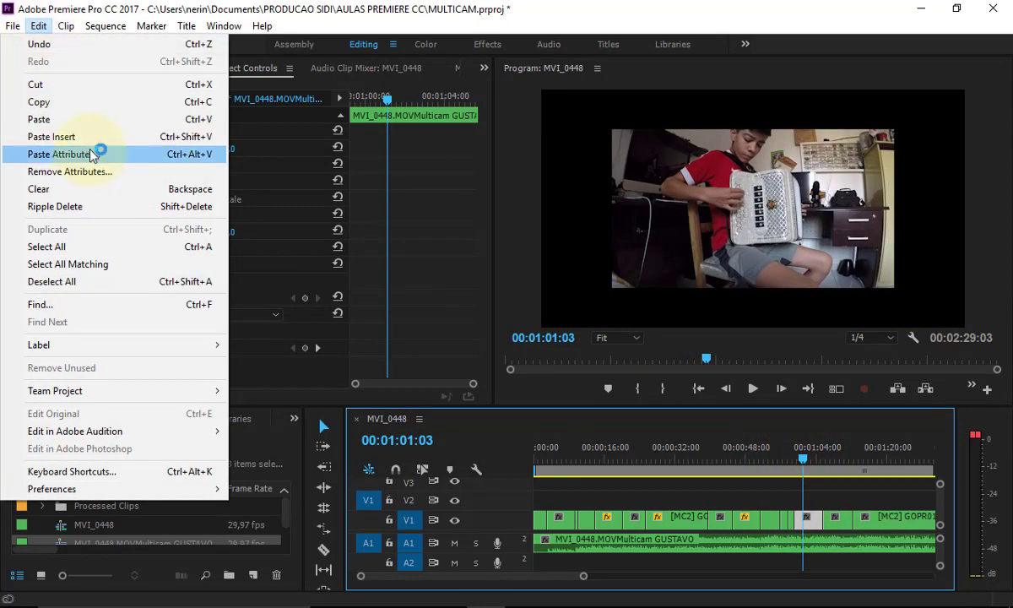
pyautogui.click(99, 150)
pyautogui.click(544, 515)
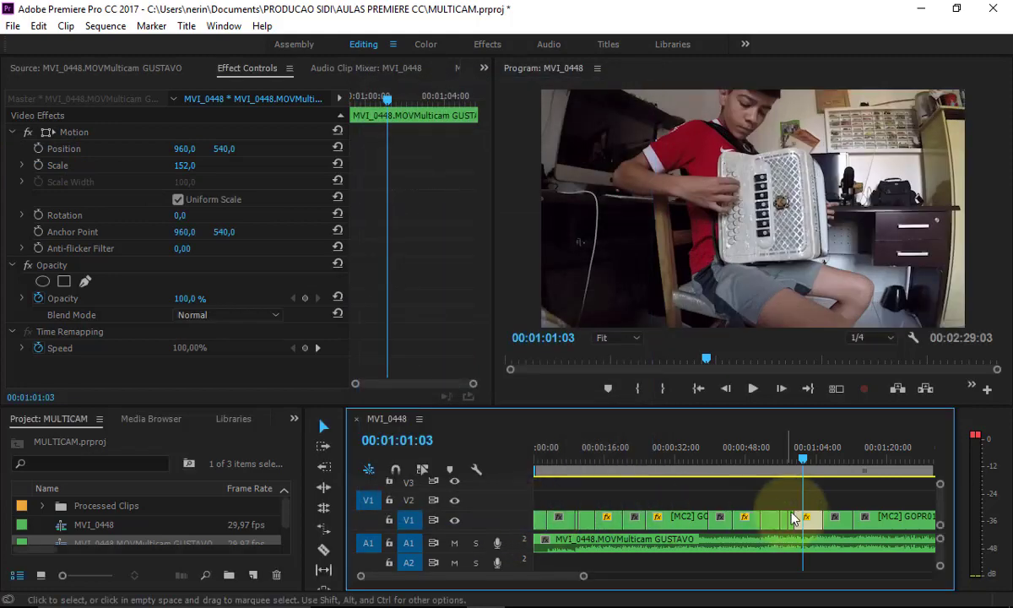
pyautogui.press('-')
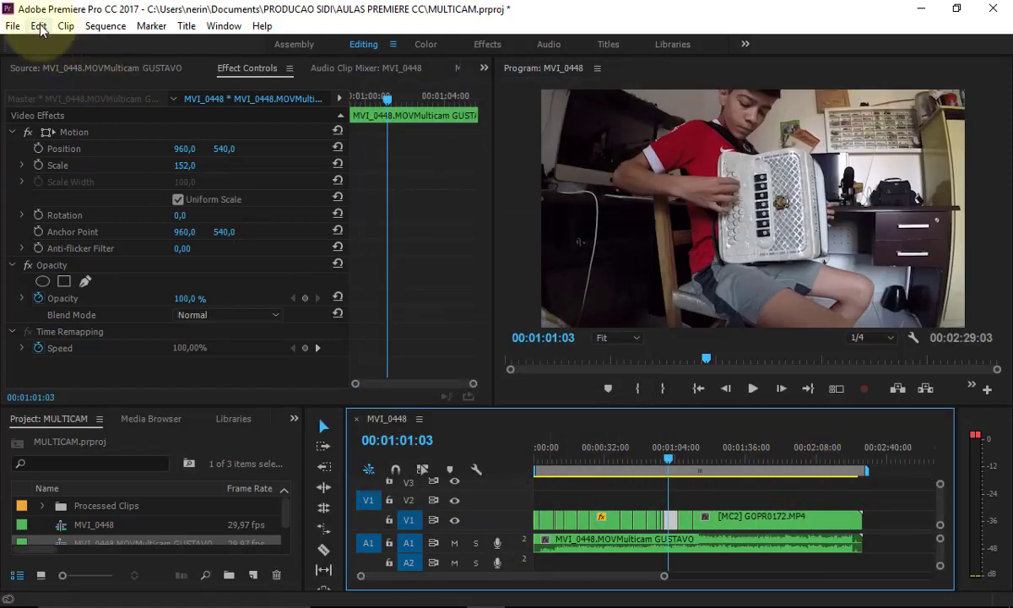
pyautogui.click(12, 27)
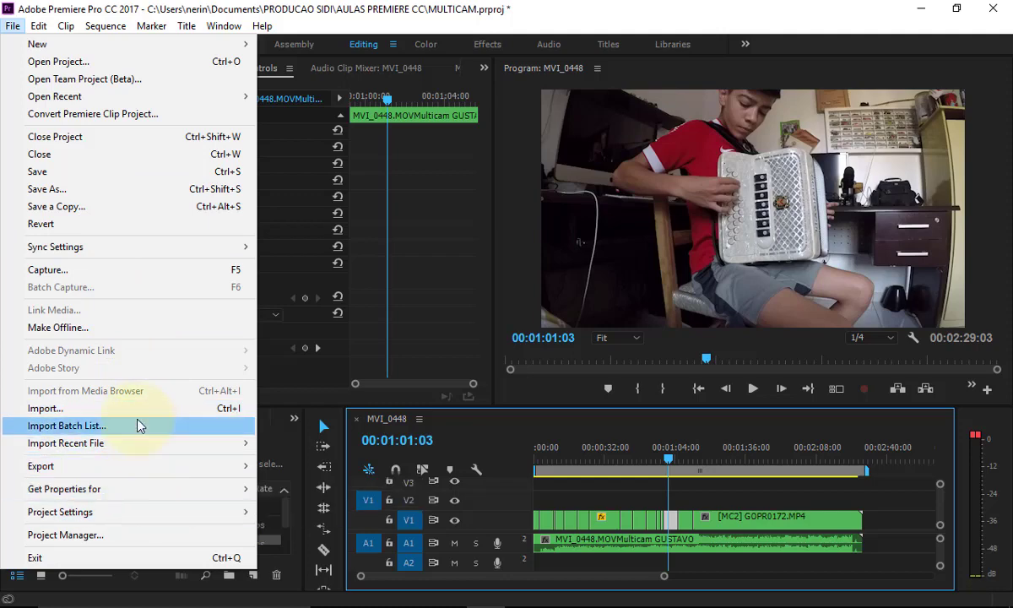
pyautogui.click(667, 456)
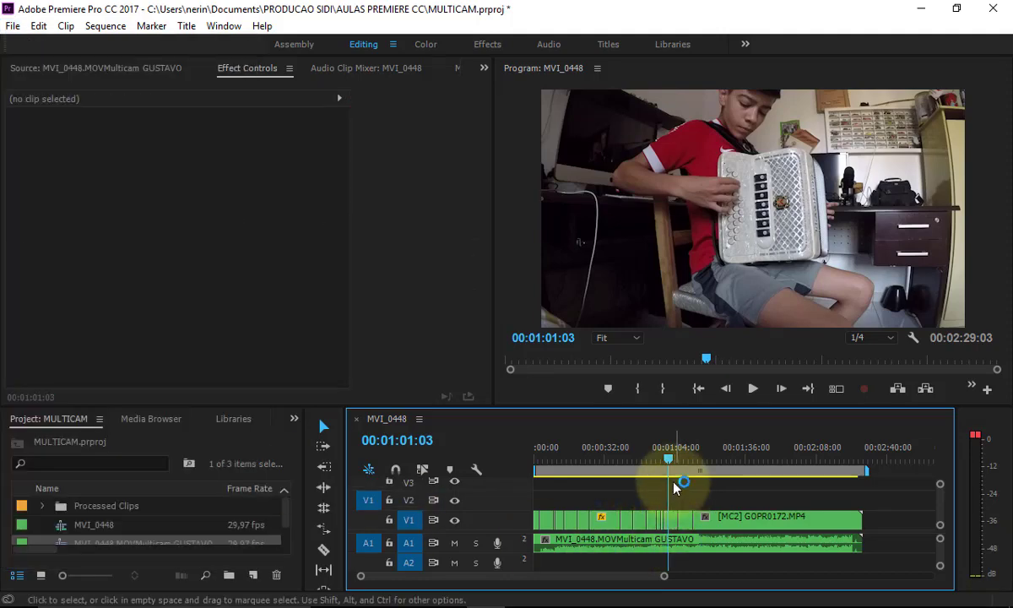
pyautogui.click(13, 26)
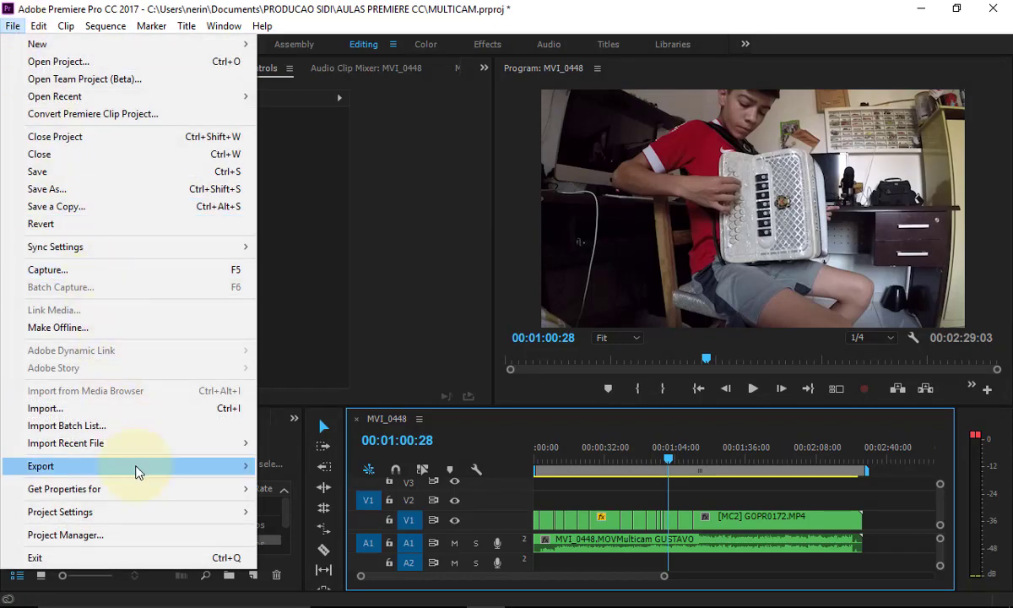
pyautogui.moveTo(136, 466)
pyautogui.click(321, 275)
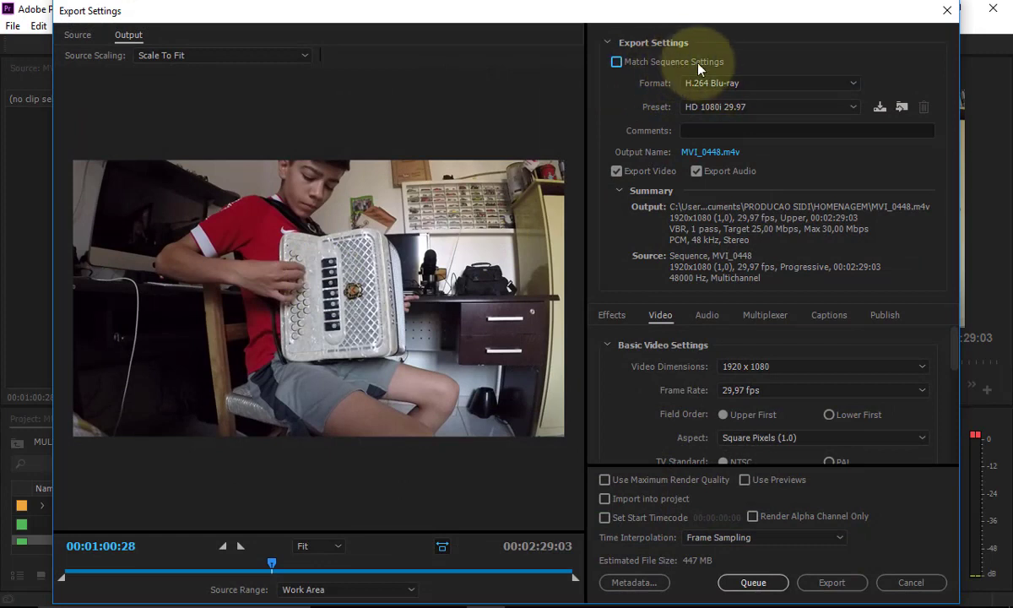
pyautogui.click(698, 64)
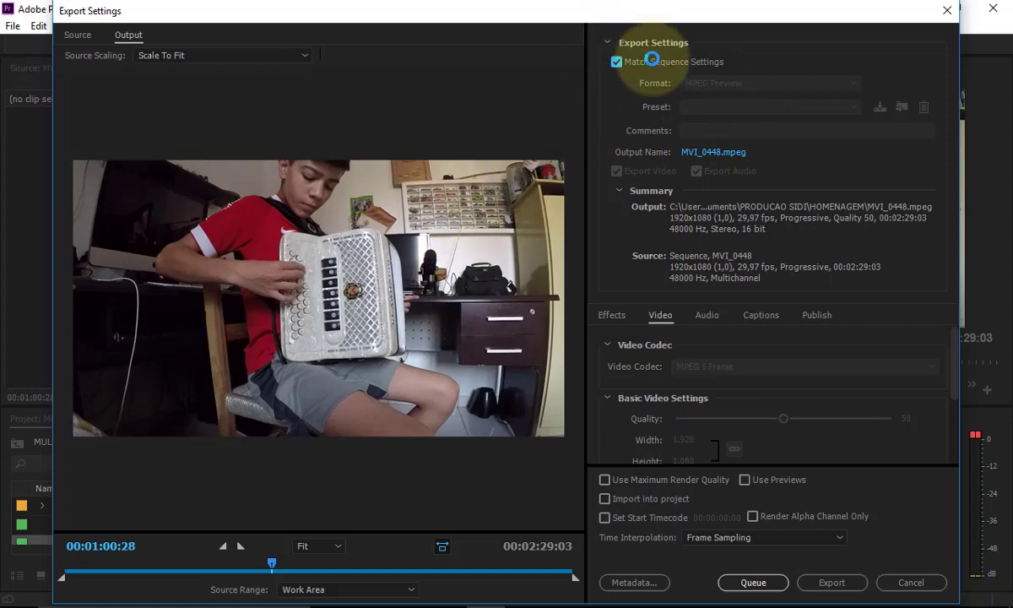
pyautogui.click(652, 59)
pyautogui.click(690, 80)
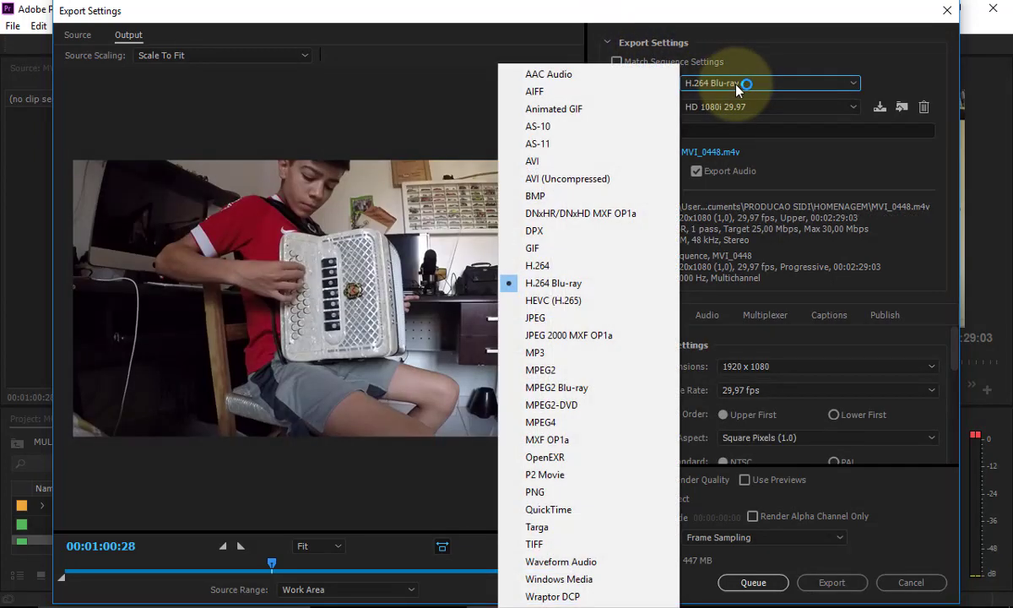
pyautogui.click(595, 268)
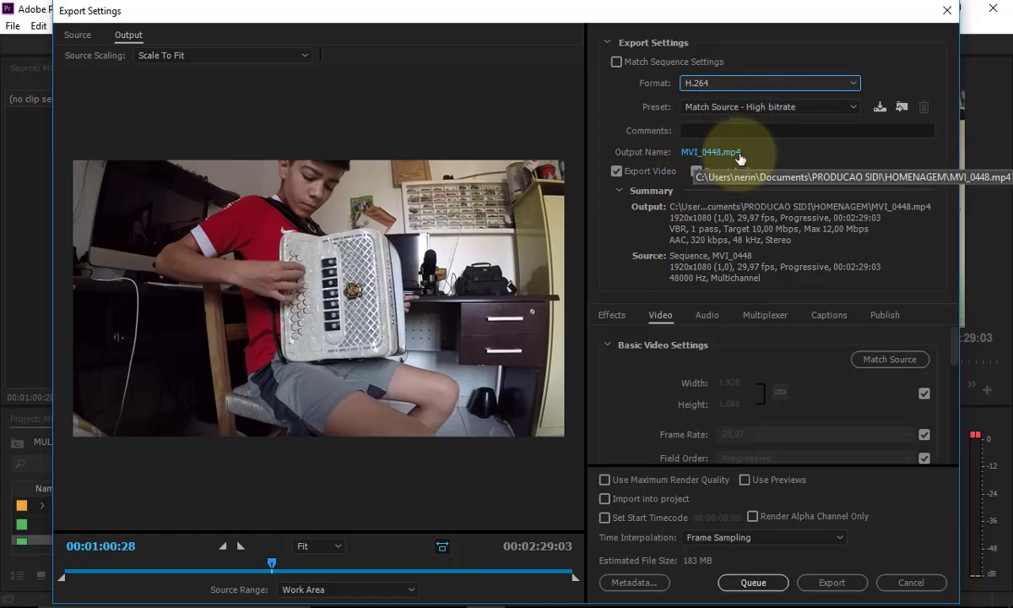
pyautogui.click(731, 82)
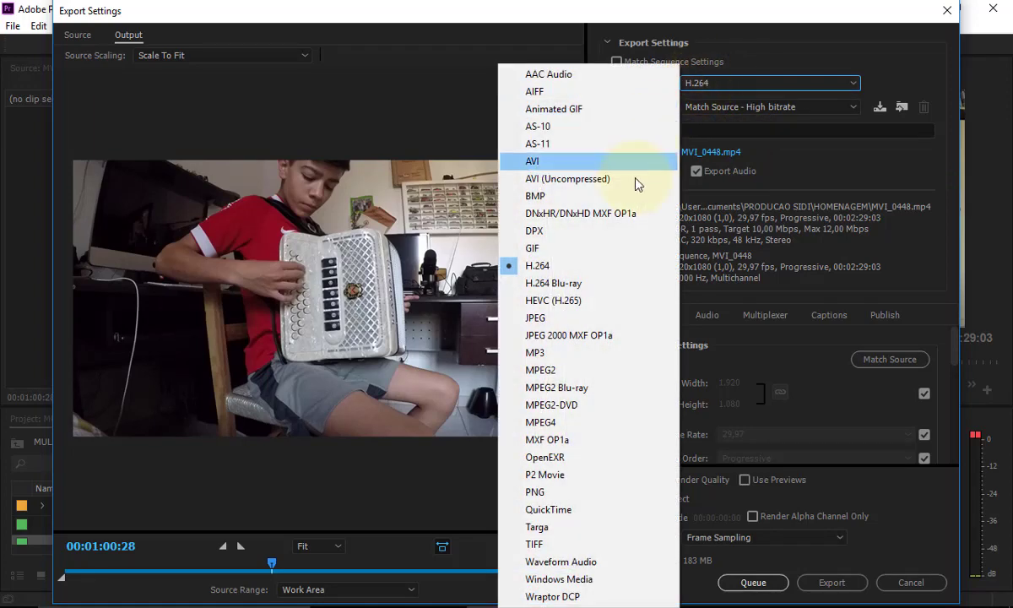
pyautogui.click(601, 285)
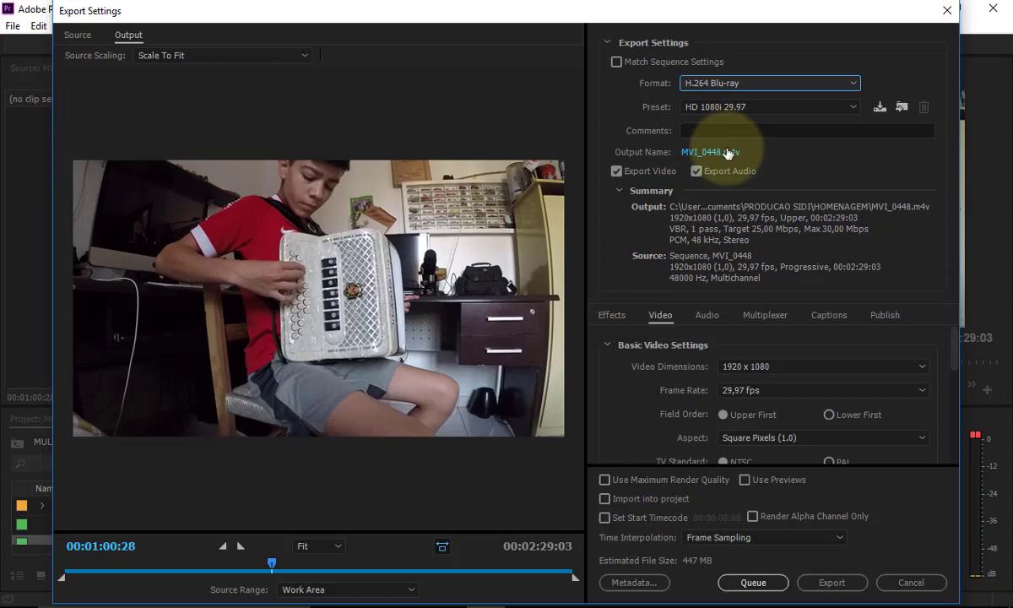
# Step: Close the export settings and show all three camera angles in multi-camera view at 00:00:51
pyautogui.click(919, 584)
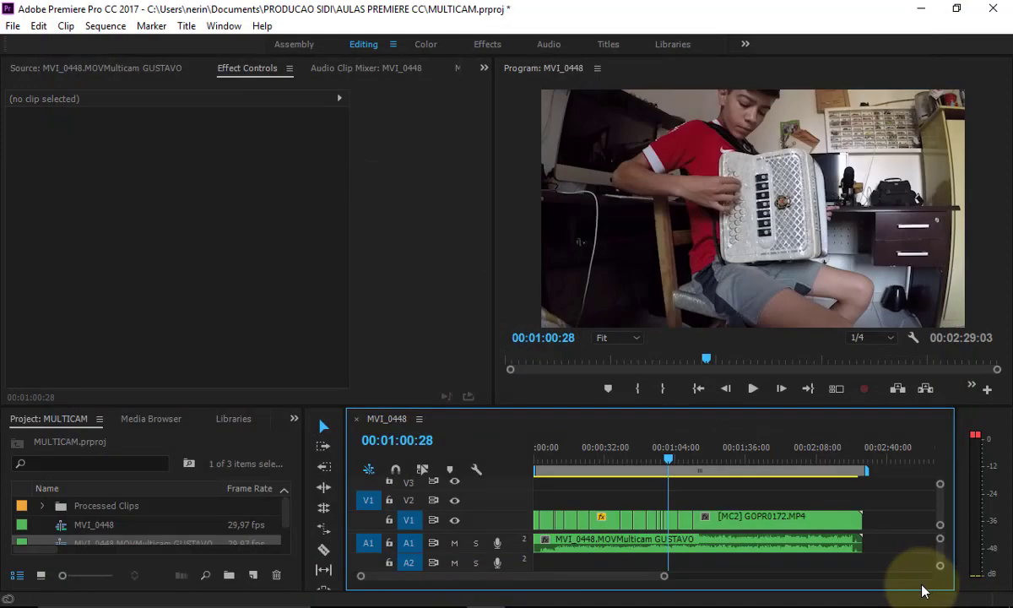
pyautogui.moveTo(593, 447); pyautogui.dragTo(652, 450)
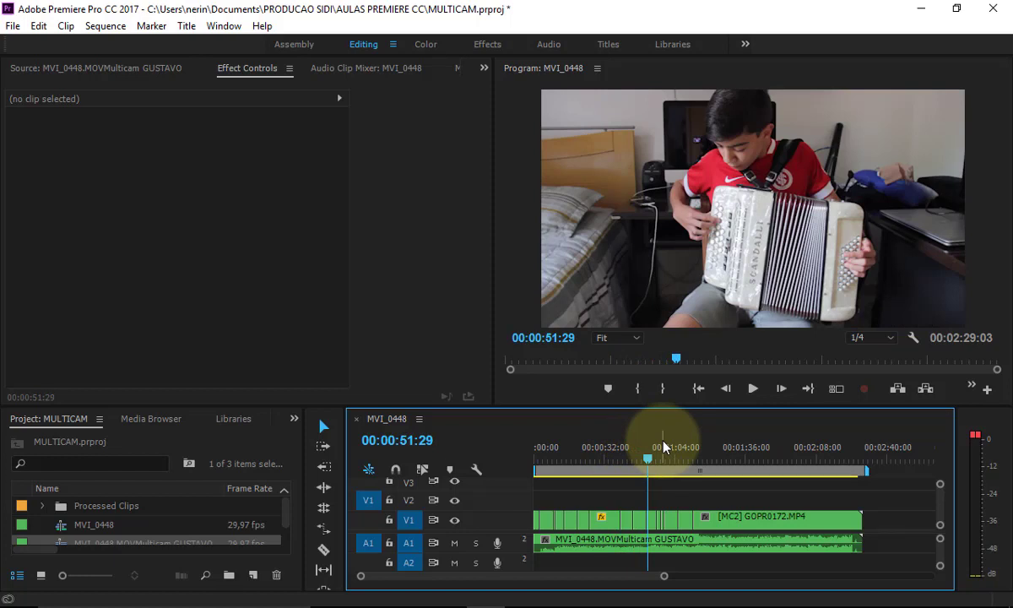
pyautogui.click(836, 389)
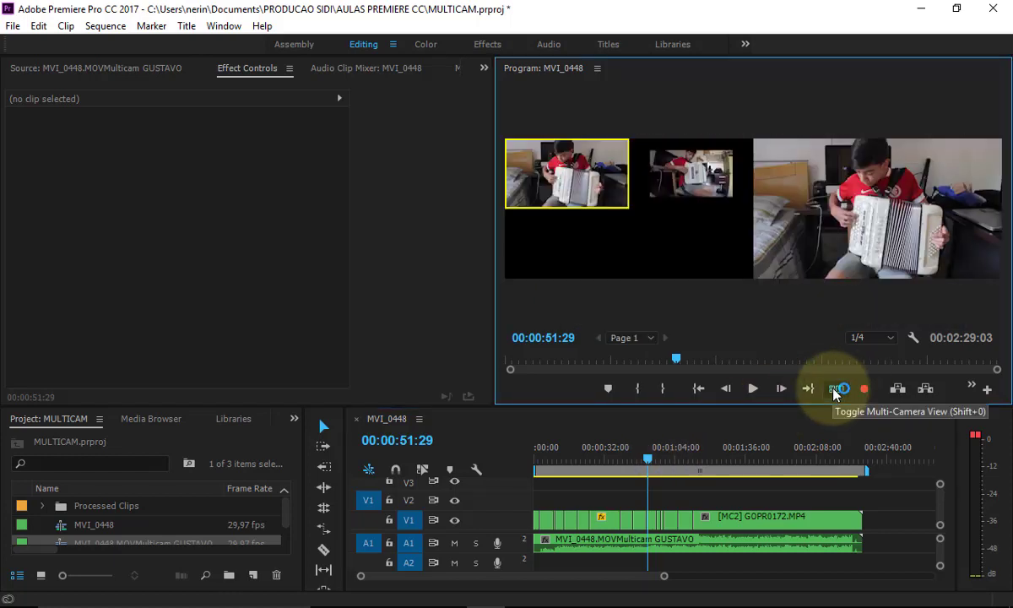